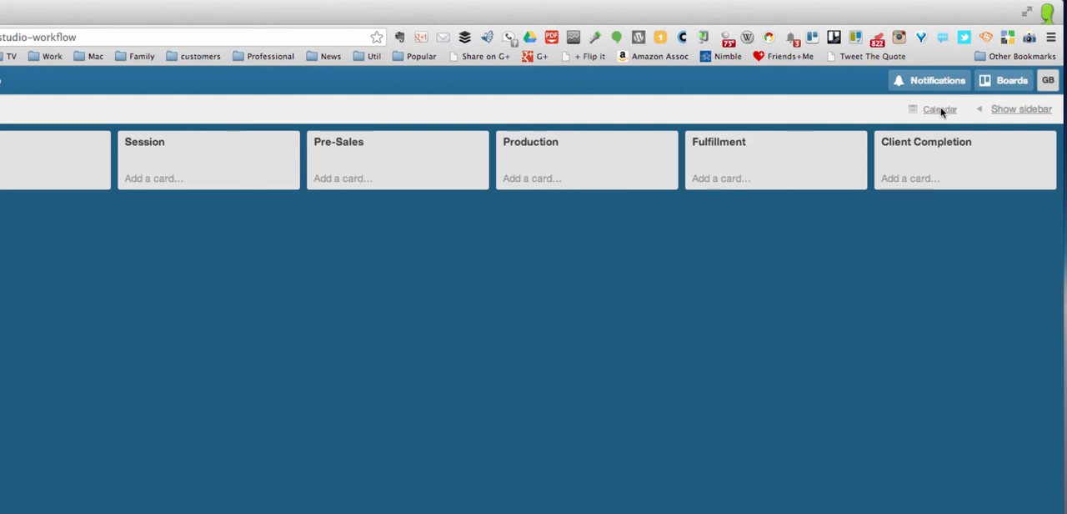
Show the board's sidebar, look over its menu options, and hide the sidebar again
{"action": "left_click", "coordinate": [1013, 109]}
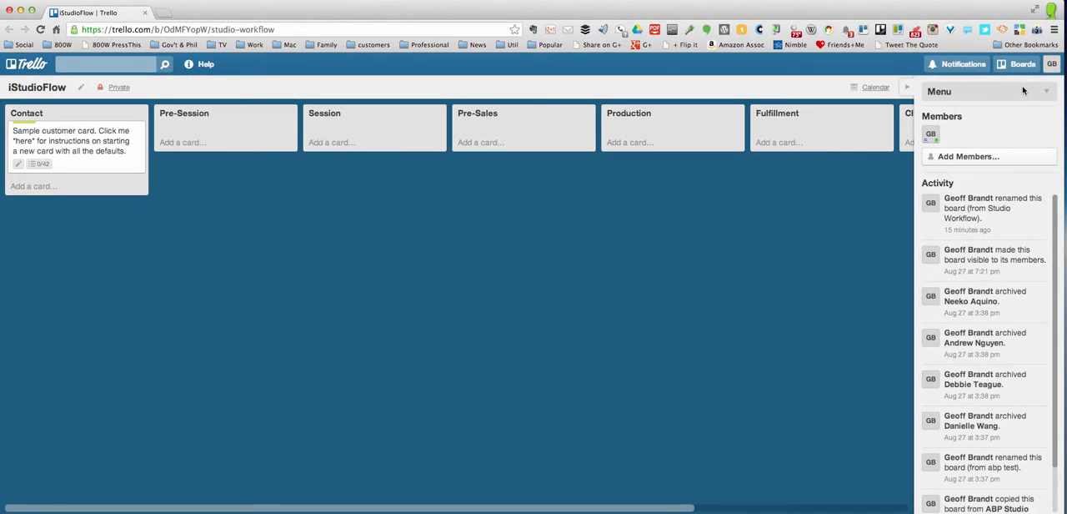
{"action": "left_click", "coordinate": [1042, 94]}
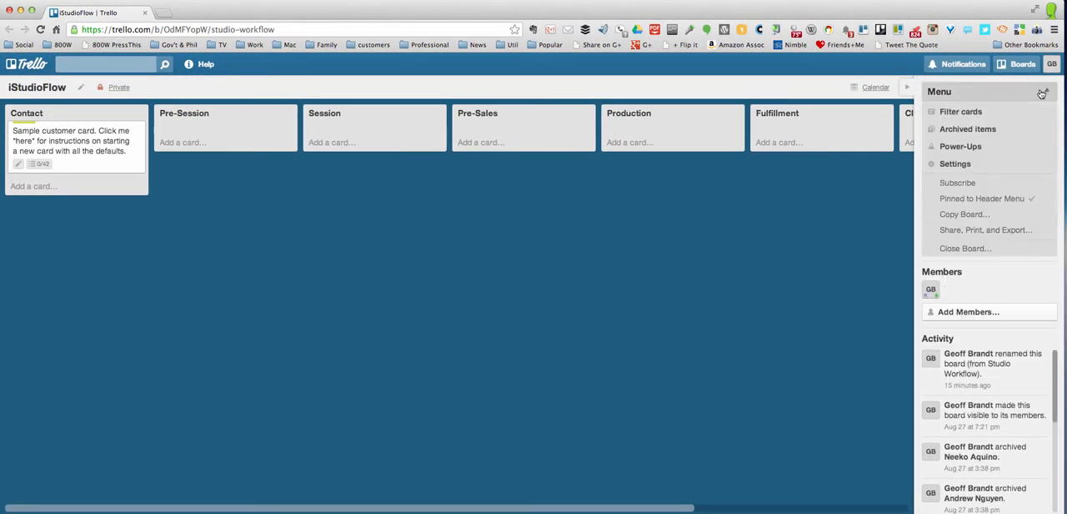
{"action": "left_click", "coordinate": [1042, 94]}
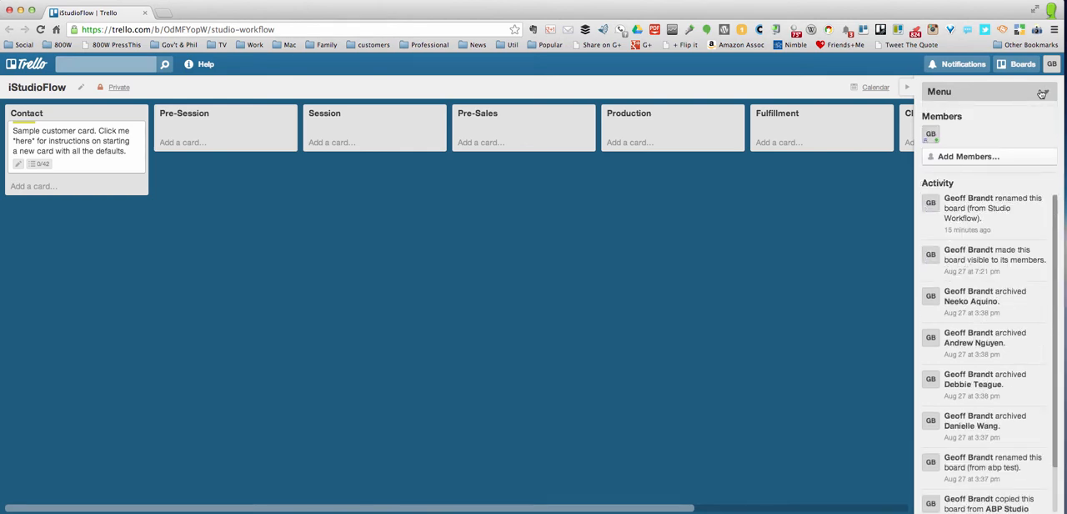
{"action": "left_click", "coordinate": [909, 89]}
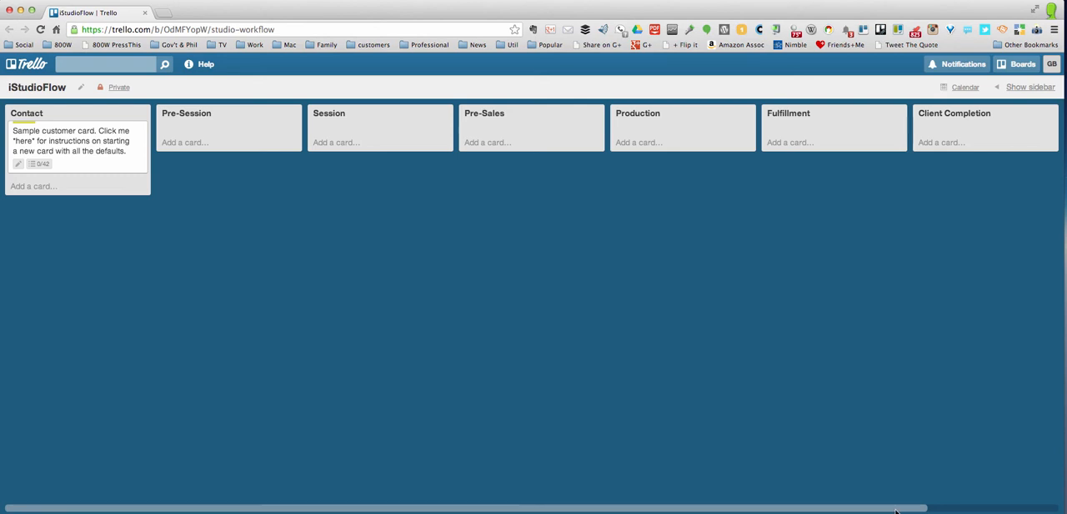
{"action": "mouse_move", "coordinate": [896, 510]}
{"action": "left_mouse_down"}
{"action": "mouse_move", "coordinate": [1042, 506]}
{"action": "mouse_move", "coordinate": [884, 507]}
{"action": "left_mouse_up"}
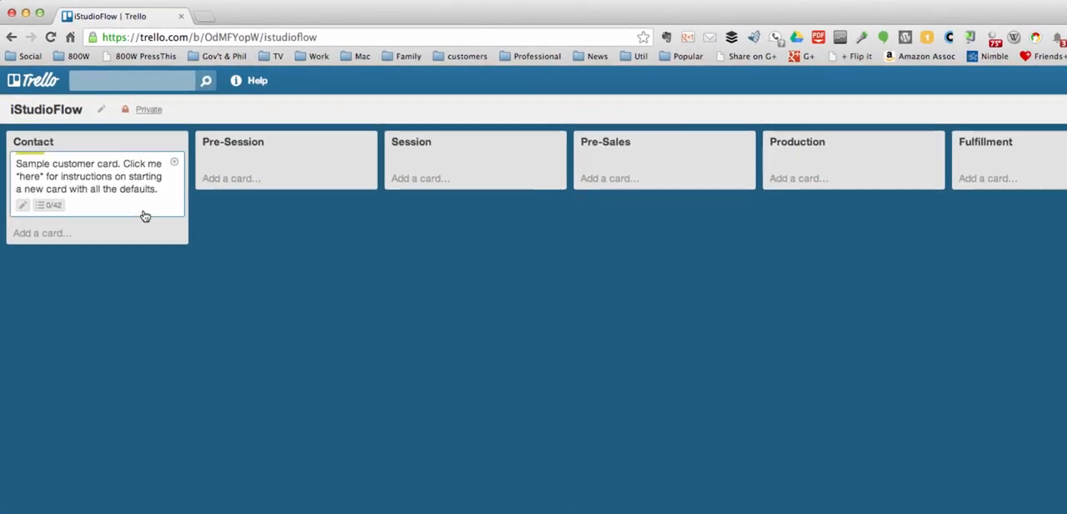
Open the sample customer card in the Contact list and skim its checklists from Contact to Client Completion
{"action": "left_click", "coordinate": [76, 206]}
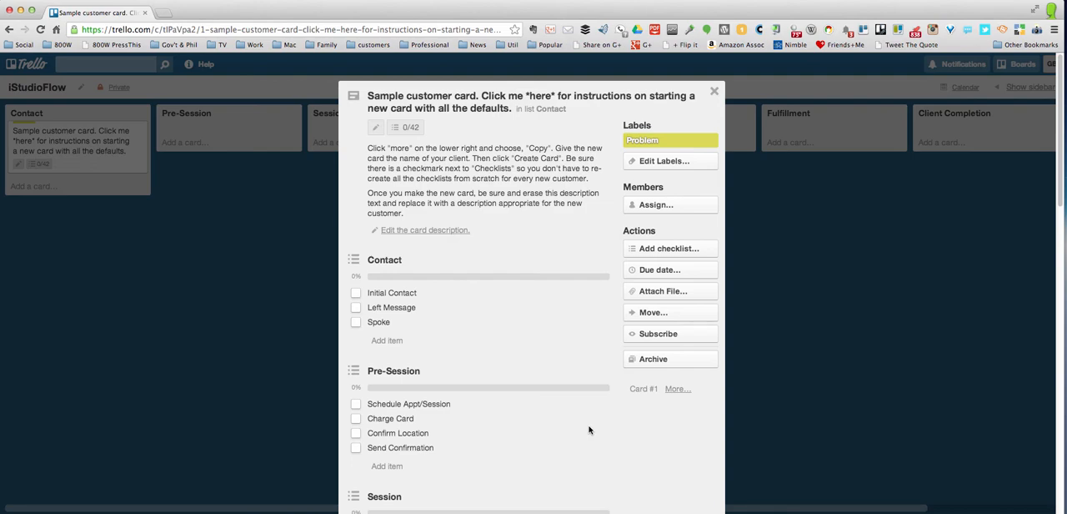
{"action": "scroll", "coordinate": [480, 301], "scroll_direction": "down", "scroll_amount": 2}
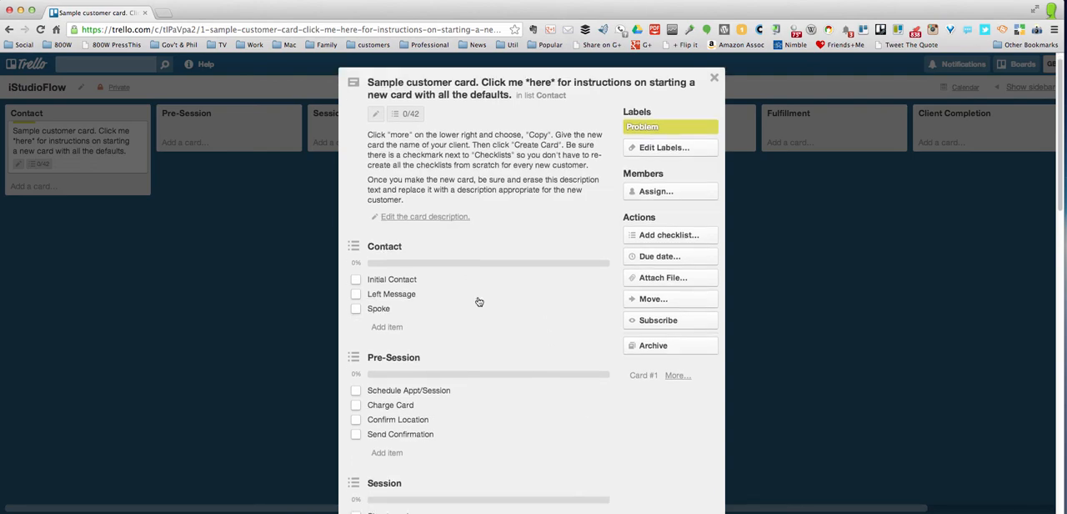
{"action": "scroll", "coordinate": [480, 300], "scroll_direction": "down", "scroll_amount": 8}
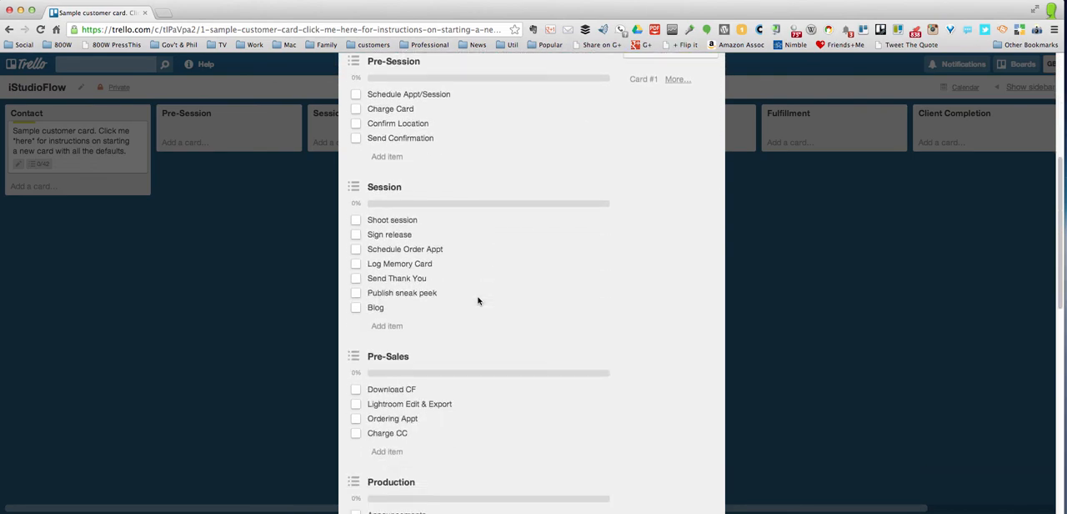
{"action": "scroll", "coordinate": [478, 300], "scroll_direction": "down", "scroll_amount": 9}
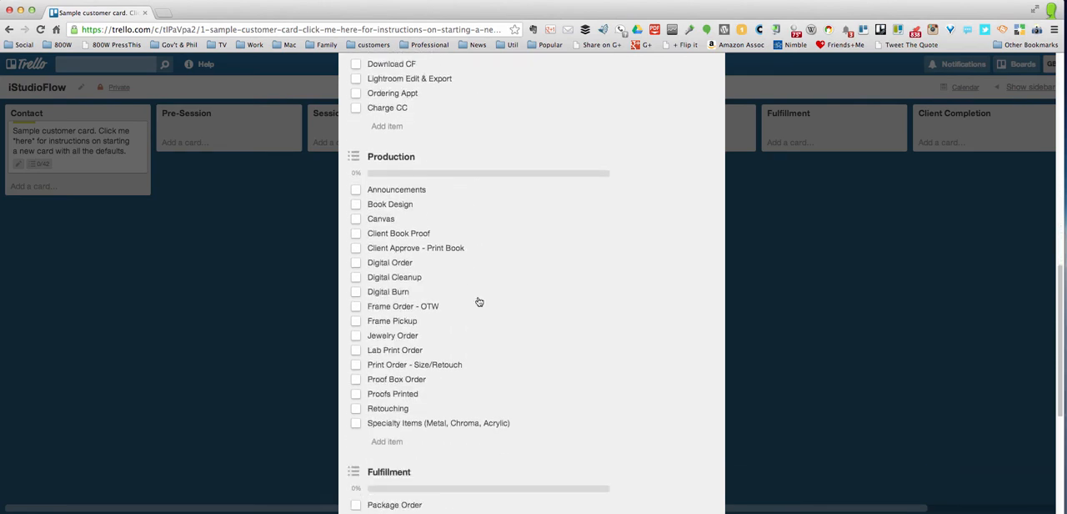
{"action": "scroll", "coordinate": [479, 301], "scroll_direction": "down", "scroll_amount": 7}
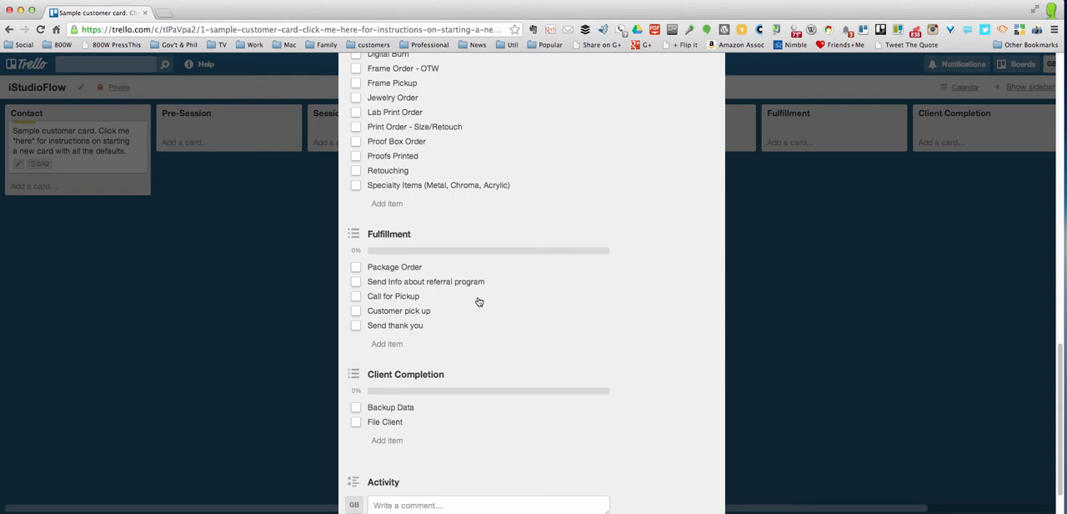
{"action": "scroll", "coordinate": [479, 301], "scroll_direction": "up", "scroll_amount": 14}
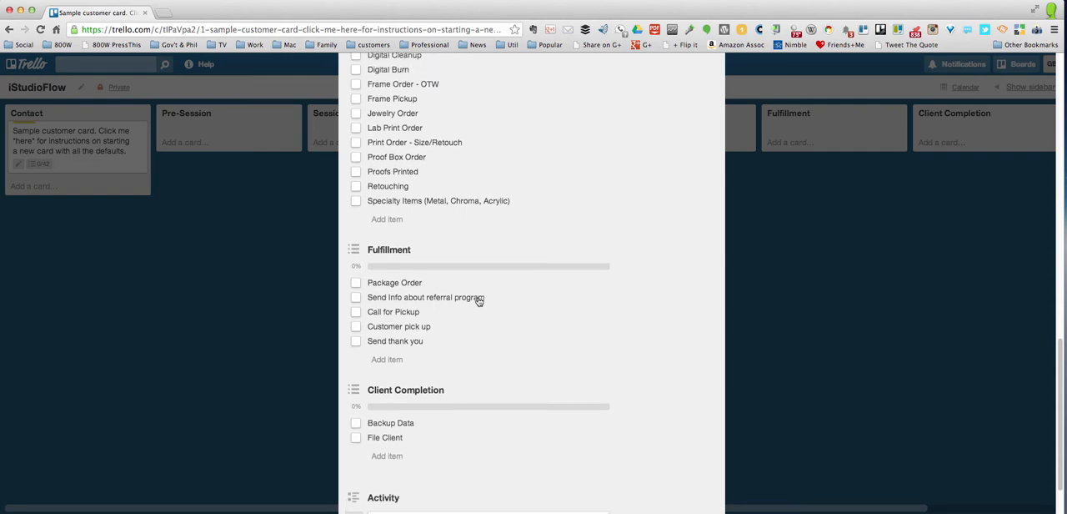
{"action": "scroll", "coordinate": [478, 301], "scroll_direction": "up", "scroll_amount": 9}
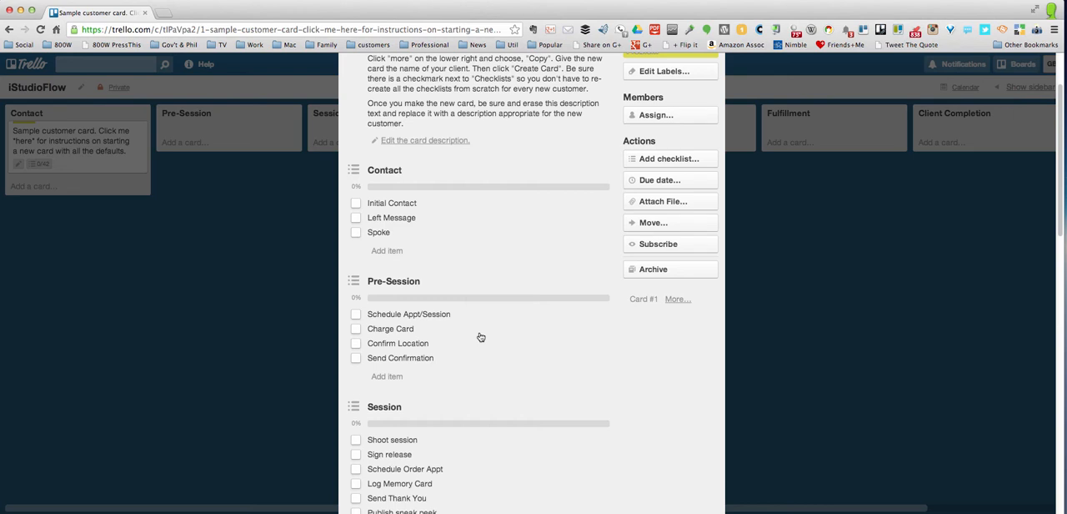
Examine the items in each workflow stage's checklist on the sample customer card, and close the card
{"action": "scroll", "coordinate": [480, 337], "scroll_direction": "down", "scroll_amount": 5}
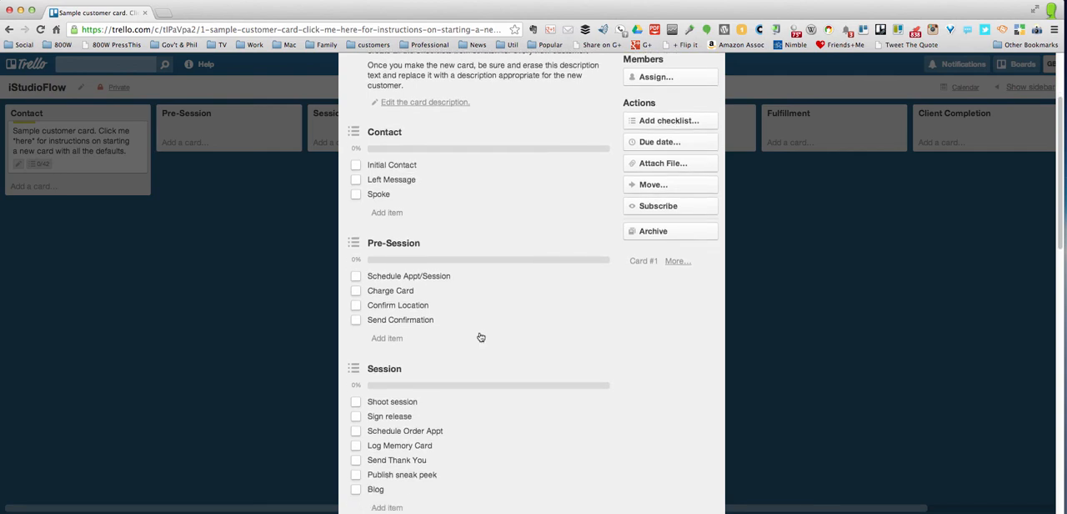
{"action": "scroll", "coordinate": [480, 337], "scroll_direction": "down", "scroll_amount": 1}
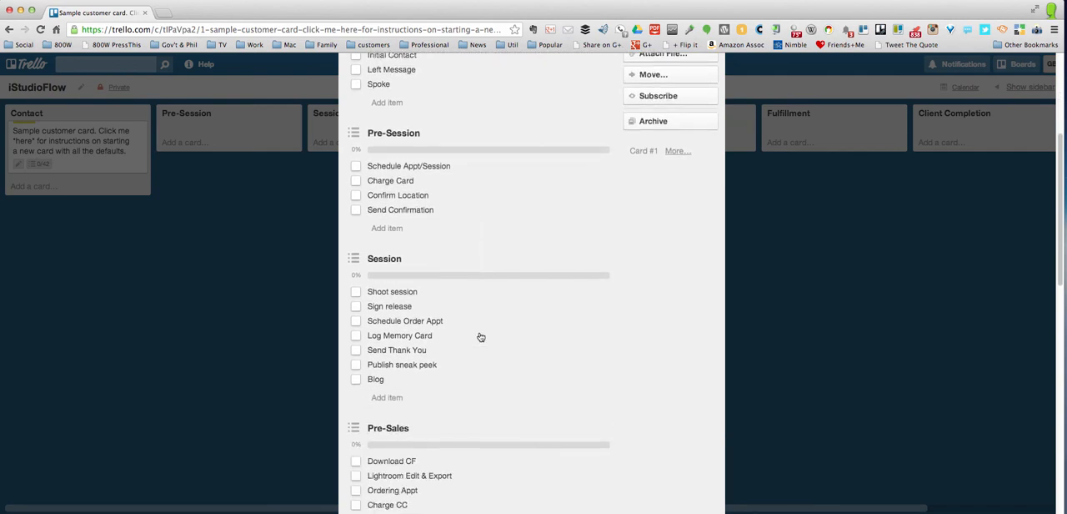
{"action": "scroll", "coordinate": [480, 337], "scroll_direction": "down", "scroll_amount": 1}
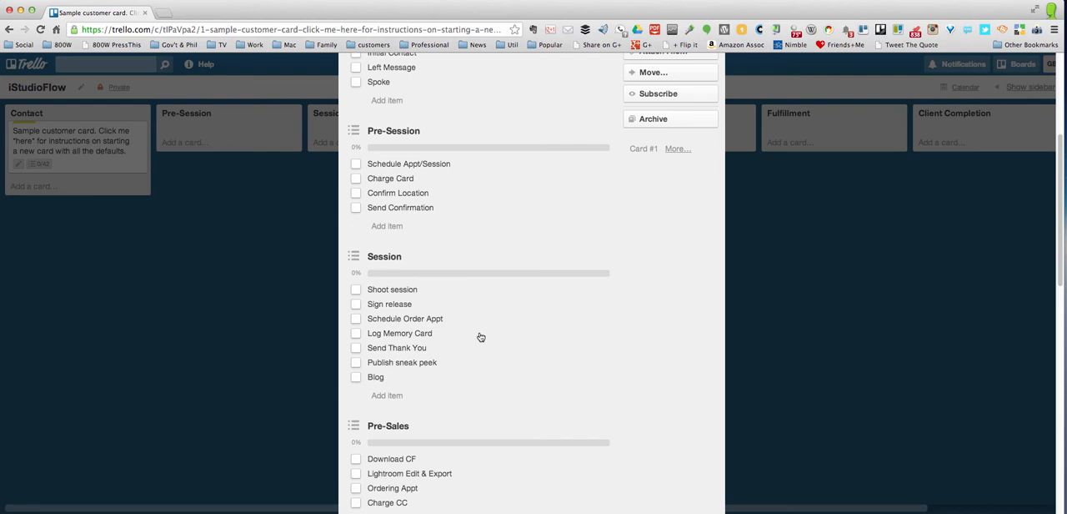
{"action": "scroll", "coordinate": [481, 337], "scroll_direction": "down", "scroll_amount": 7}
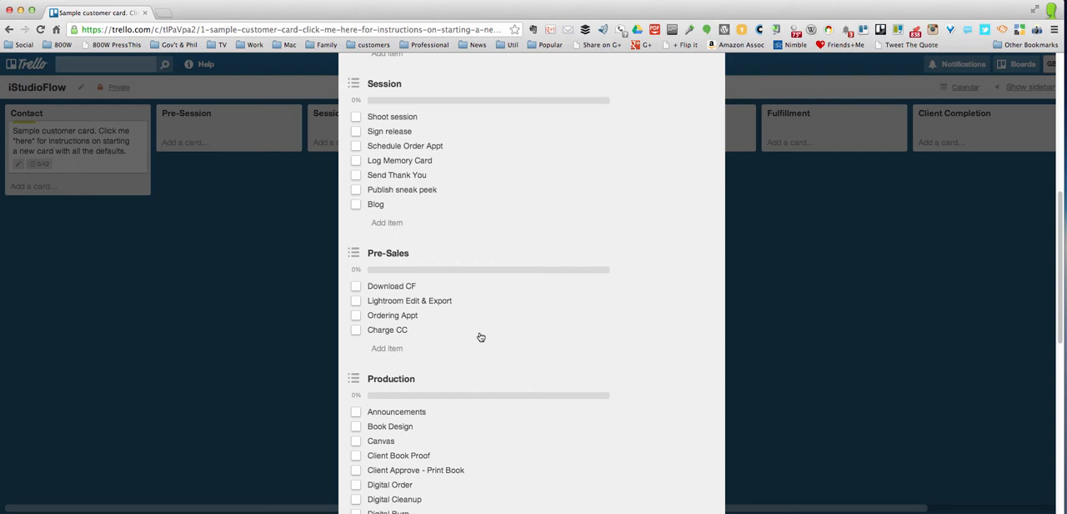
{"action": "scroll", "coordinate": [481, 337], "scroll_direction": "down", "scroll_amount": 5}
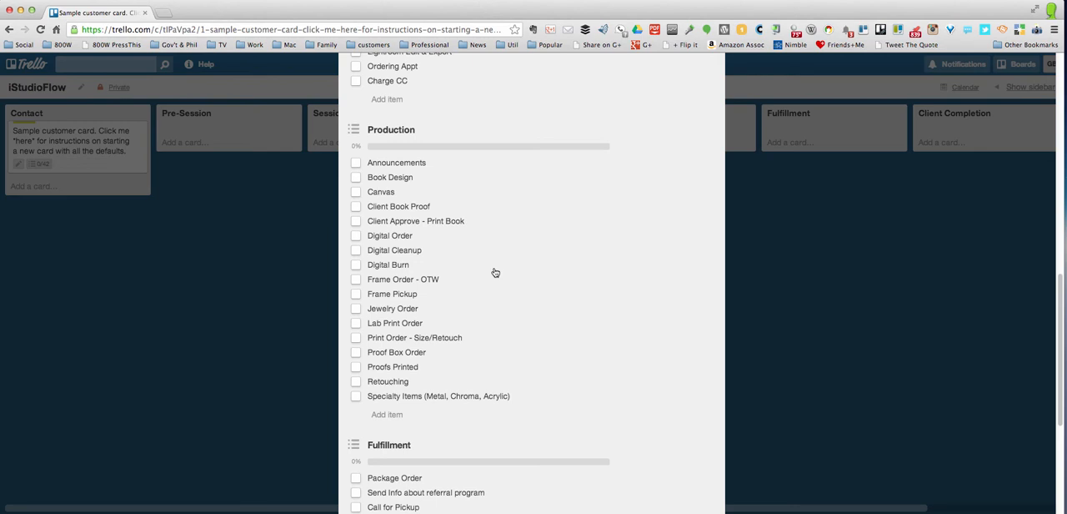
{"action": "scroll", "coordinate": [496, 272], "scroll_direction": "down", "scroll_amount": 5}
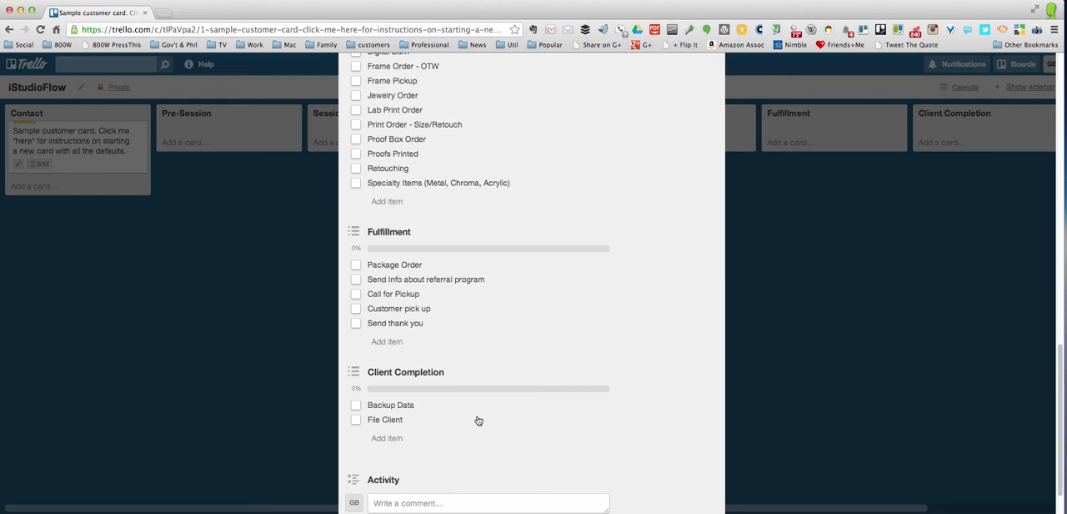
{"action": "scroll", "coordinate": [478, 420], "scroll_direction": "up", "scroll_amount": 5}
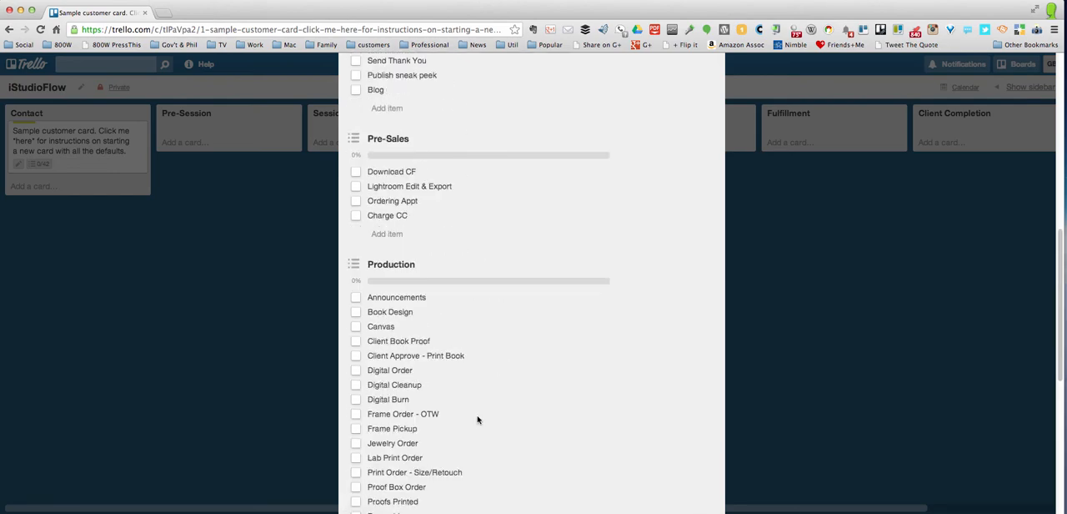
{"action": "scroll", "coordinate": [476, 406], "scroll_direction": "up", "scroll_amount": 2}
{"action": "scroll", "coordinate": [476, 406], "scroll_direction": "up", "scroll_amount": 2}
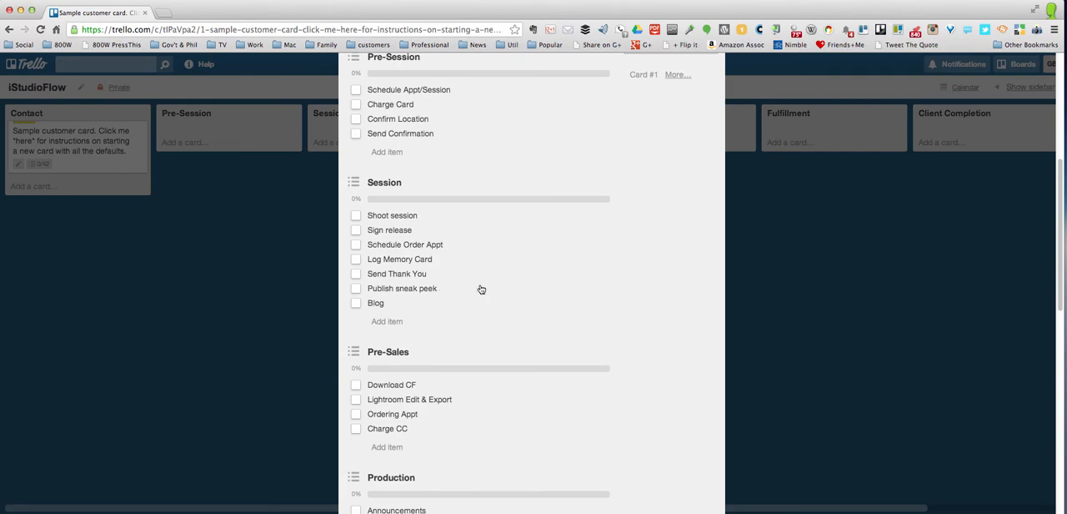
{"action": "scroll", "coordinate": [682, 143], "scroll_direction": "up", "scroll_amount": 8}
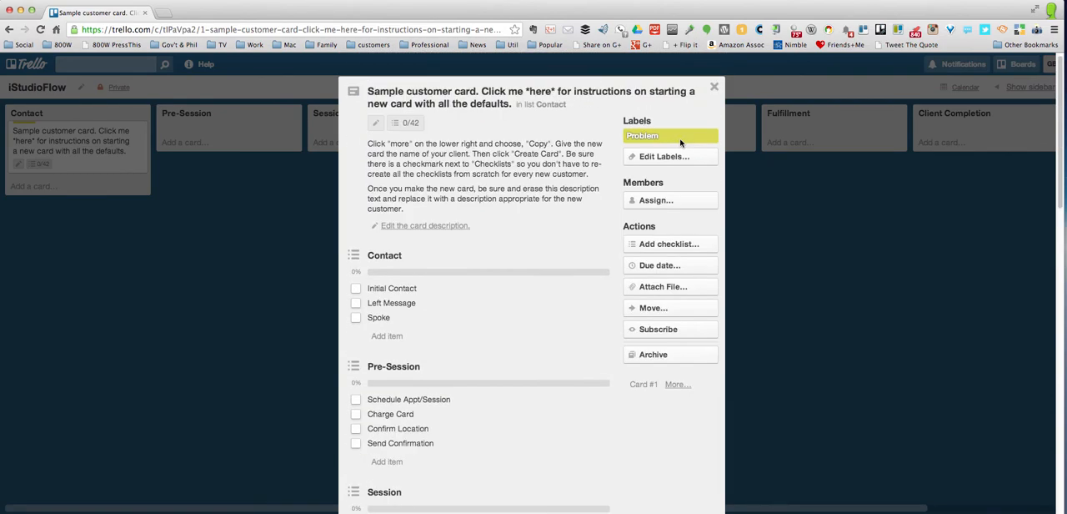
{"action": "left_click", "coordinate": [714, 91]}
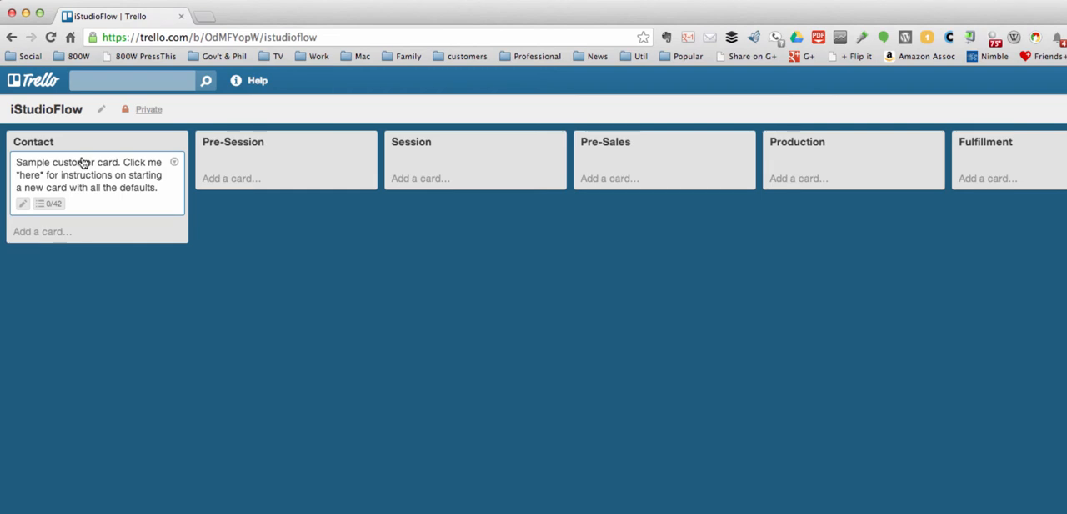
Add a card titled "test" to the Contact list and open it to check its default contents
{"action": "left_click", "coordinate": [55, 237]}
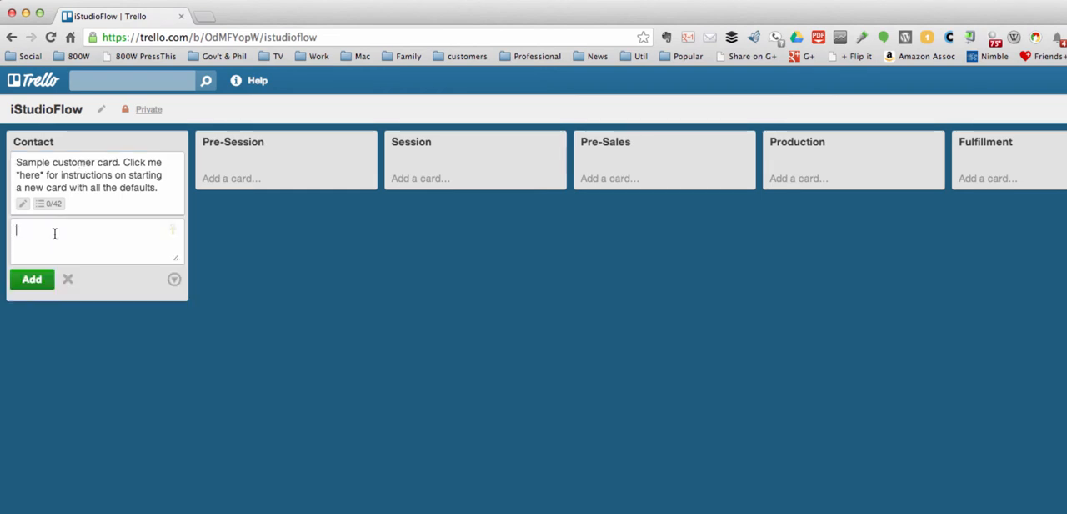
{"action": "type", "text": "test"}
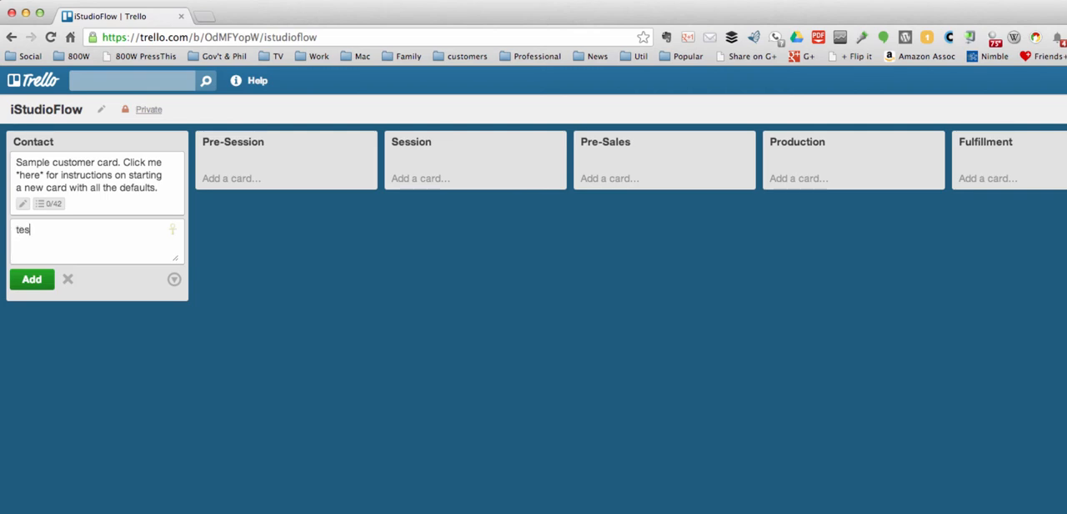
{"action": "left_click", "coordinate": [37, 282]}
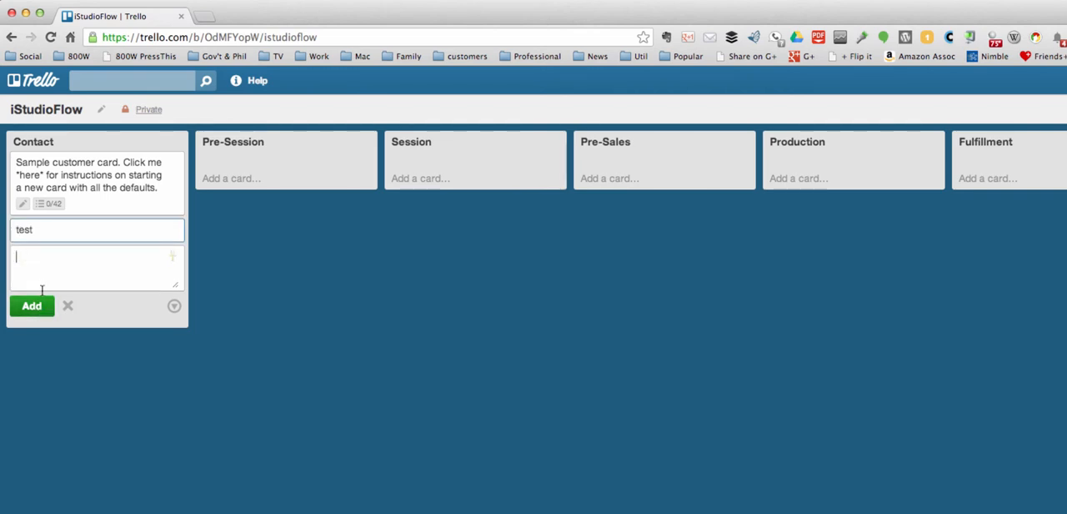
{"action": "left_click", "coordinate": [67, 307]}
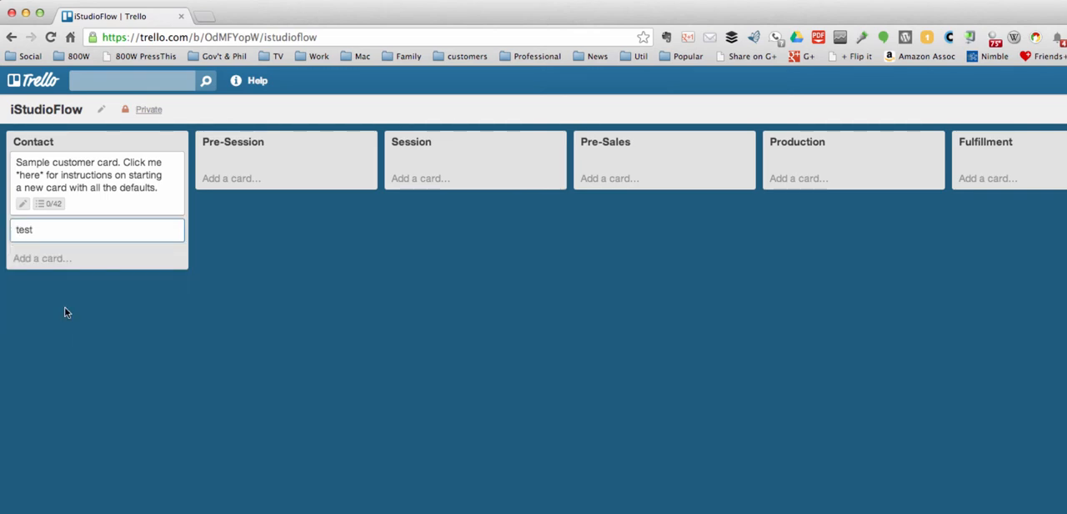
{"action": "left_click", "coordinate": [72, 236]}
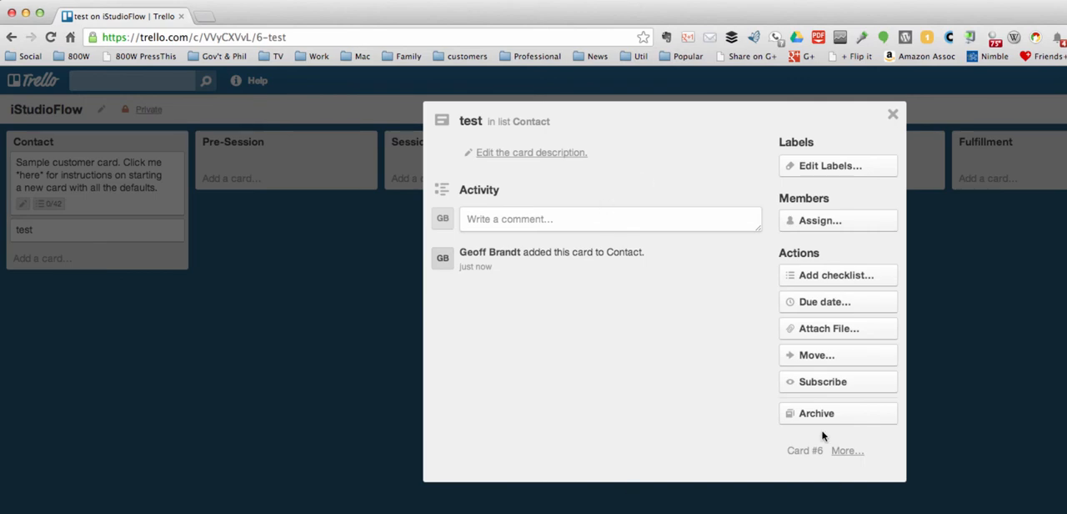
{"action": "left_click", "coordinate": [889, 117]}
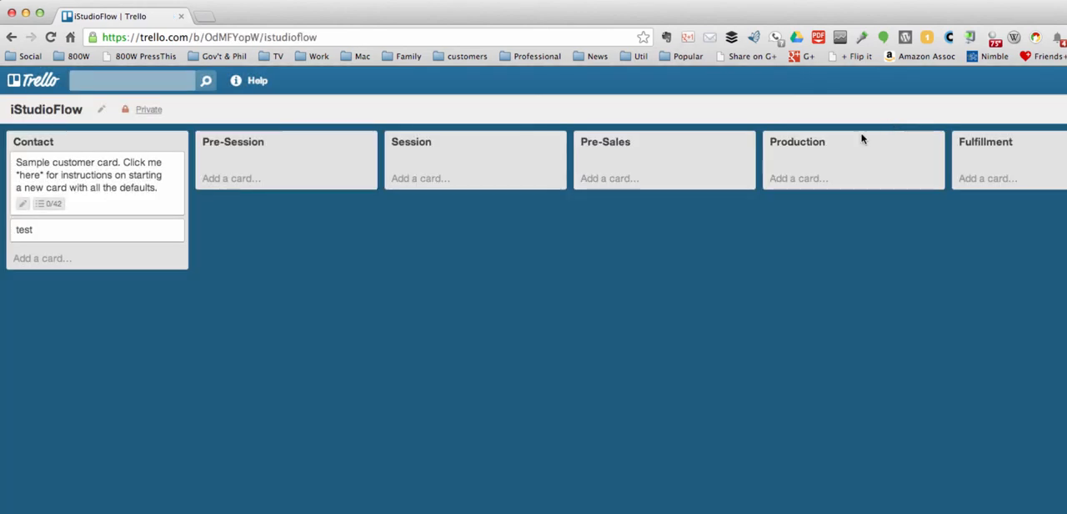
Permanently delete the "test" card from the Contact list
{"action": "mouse_move", "coordinate": [133, 238]}
{"action": "left_click", "coordinate": [174, 231]}
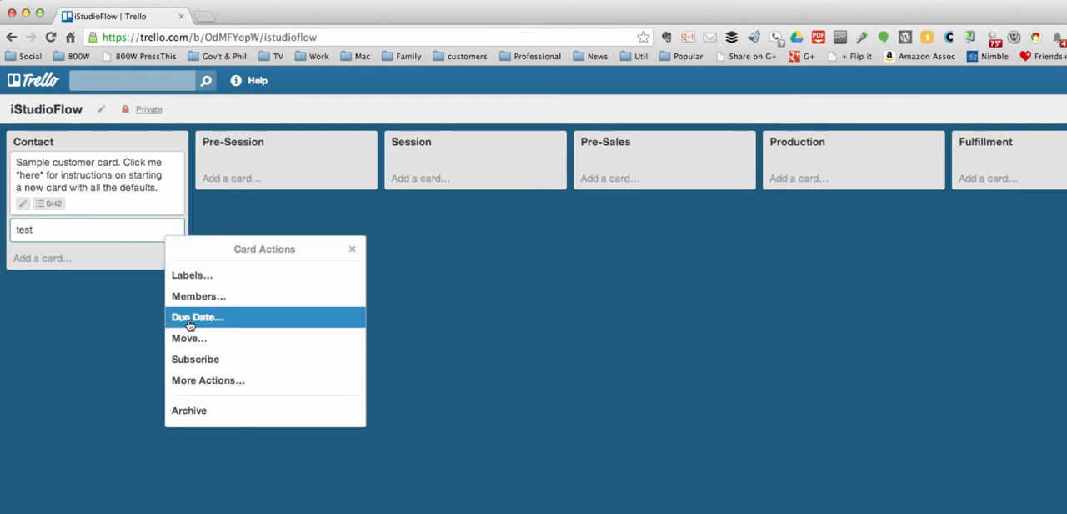
{"action": "left_click", "coordinate": [189, 383]}
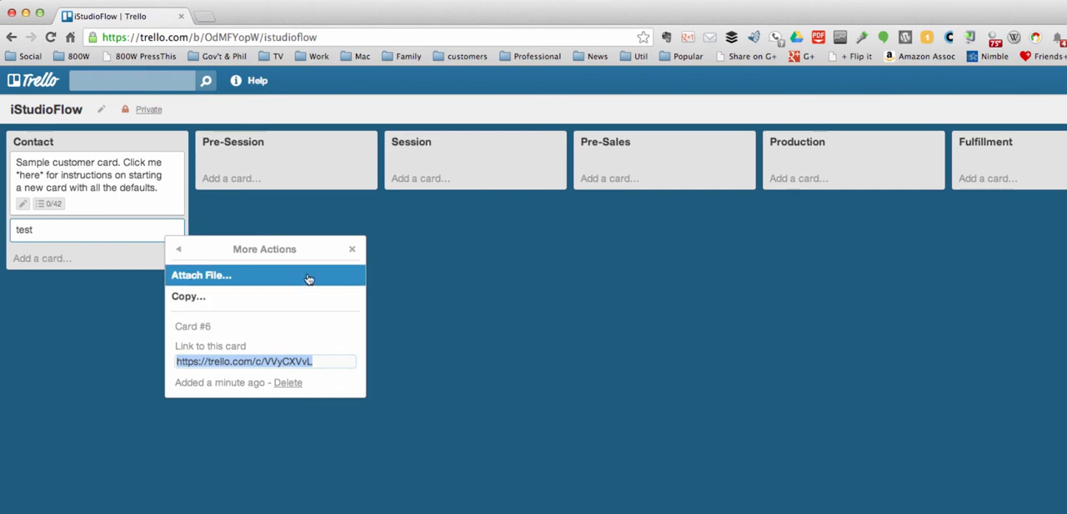
{"action": "left_click", "coordinate": [288, 383]}
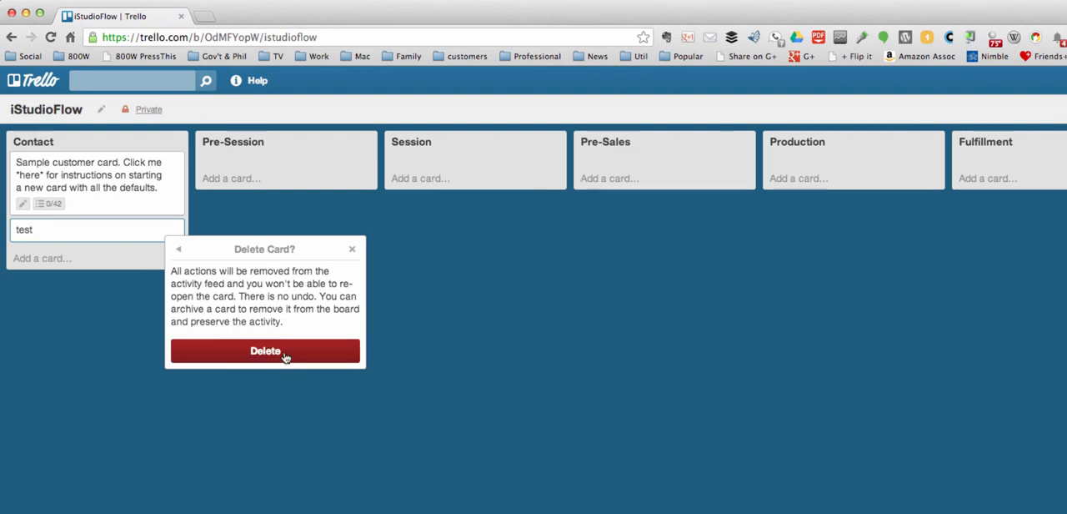
{"action": "left_click", "coordinate": [287, 353]}
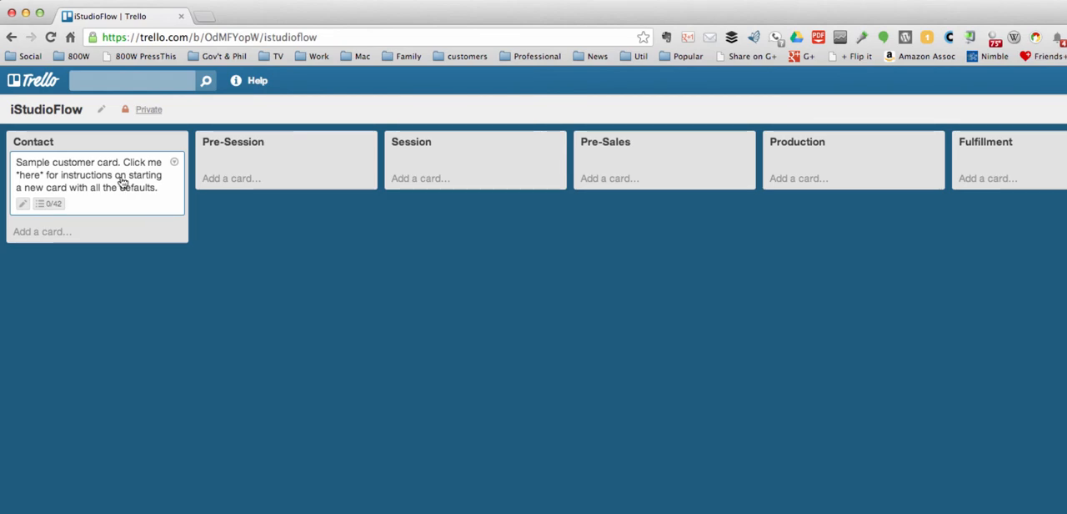
Copy the sample customer card with its checklists kept, title the copy with the customer's name, and close the sample card
{"action": "left_click", "coordinate": [121, 181]}
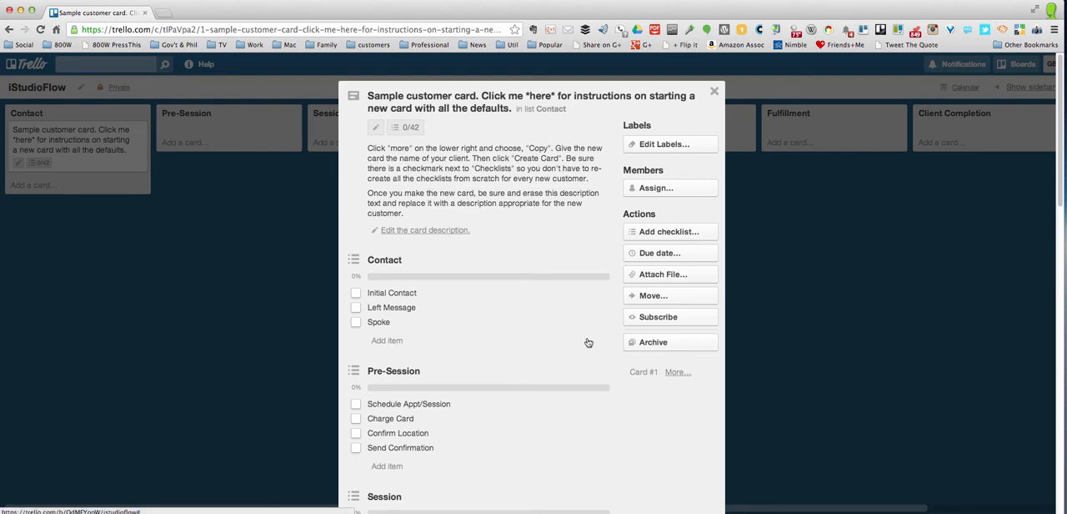
{"action": "left_click", "coordinate": [677, 372]}
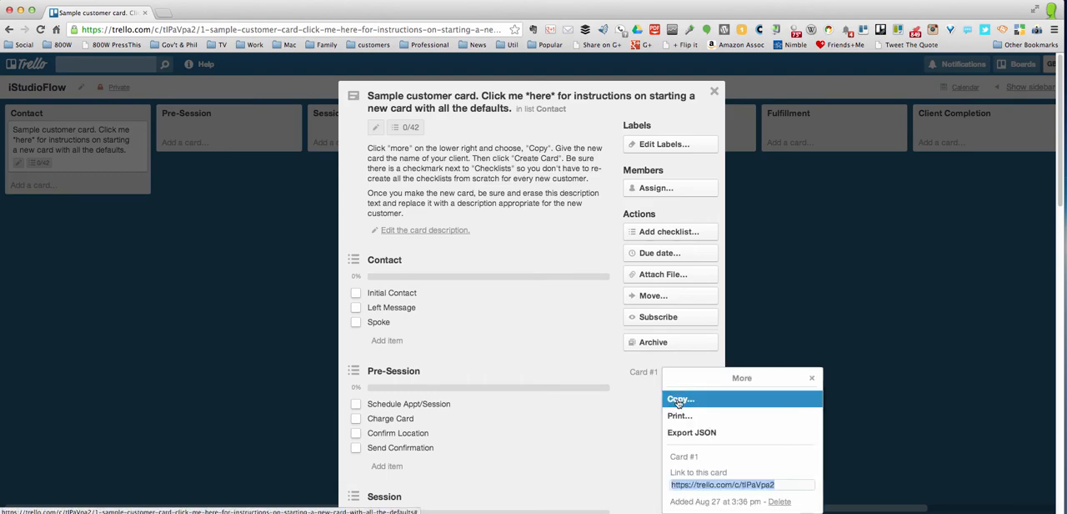
{"action": "left_click", "coordinate": [679, 401]}
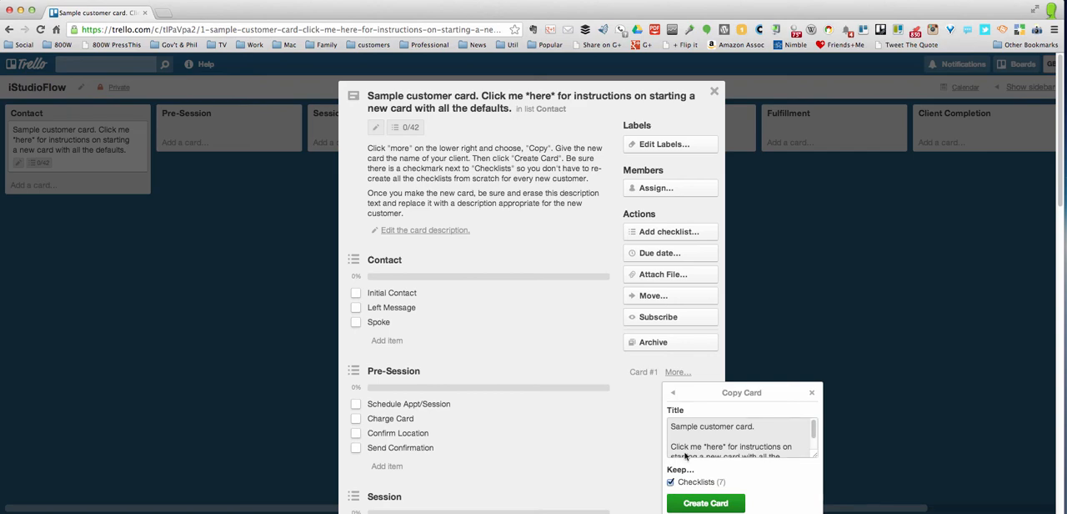
{"action": "scroll", "coordinate": [689, 447], "scroll_direction": "down", "scroll_amount": 1}
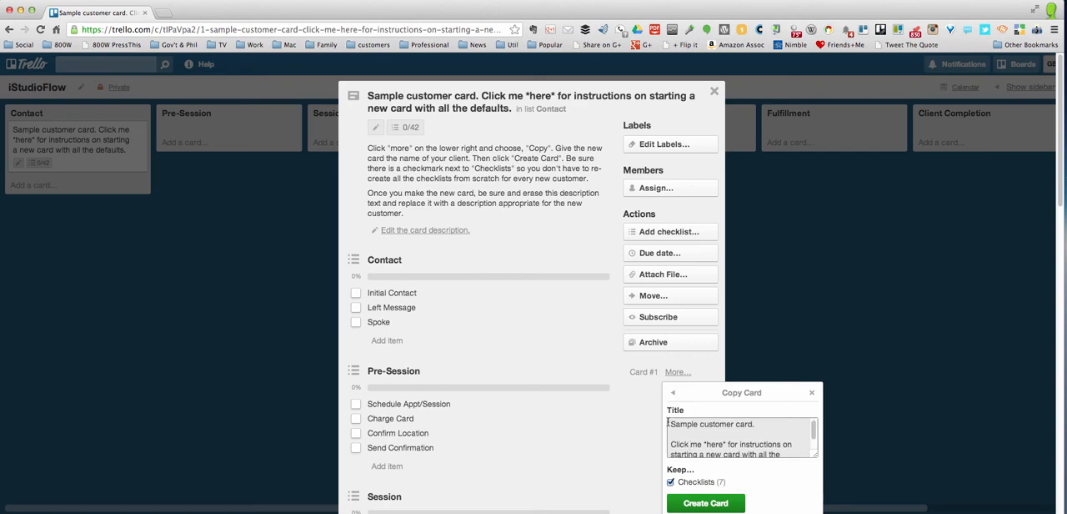
{"action": "left_click_drag", "start_coordinate": [670, 422], "coordinate": [677, 469]}
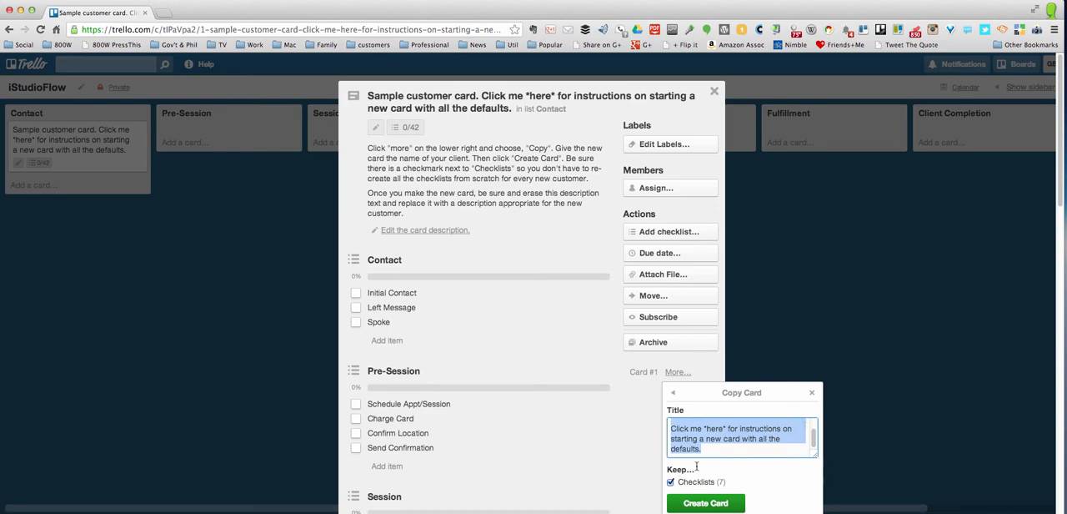
{"action": "type", "text": "Mr"}
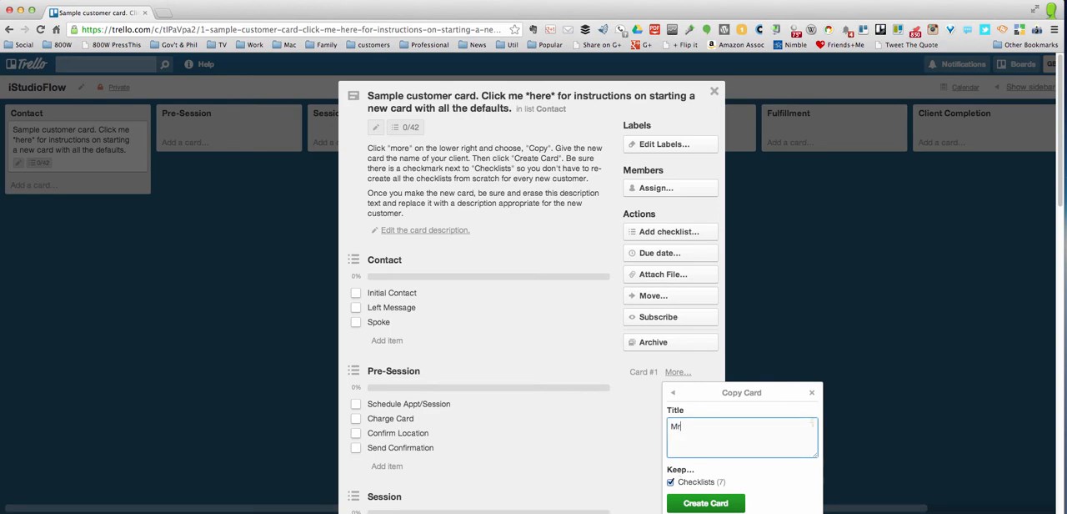
{"action": "type", "text": ". John Smith"}
{"action": "left_click", "coordinate": [693, 502]}
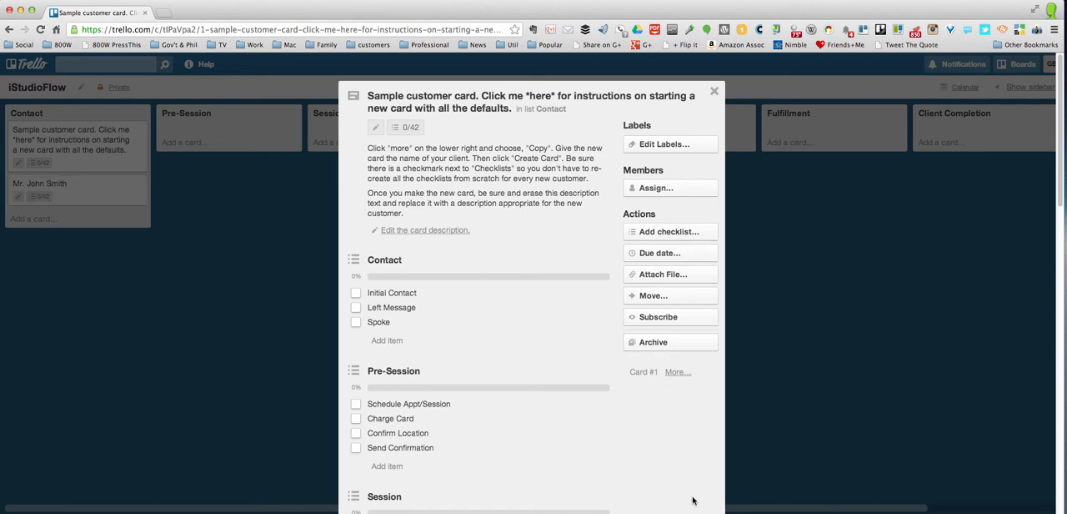
{"action": "left_click", "coordinate": [714, 93]}
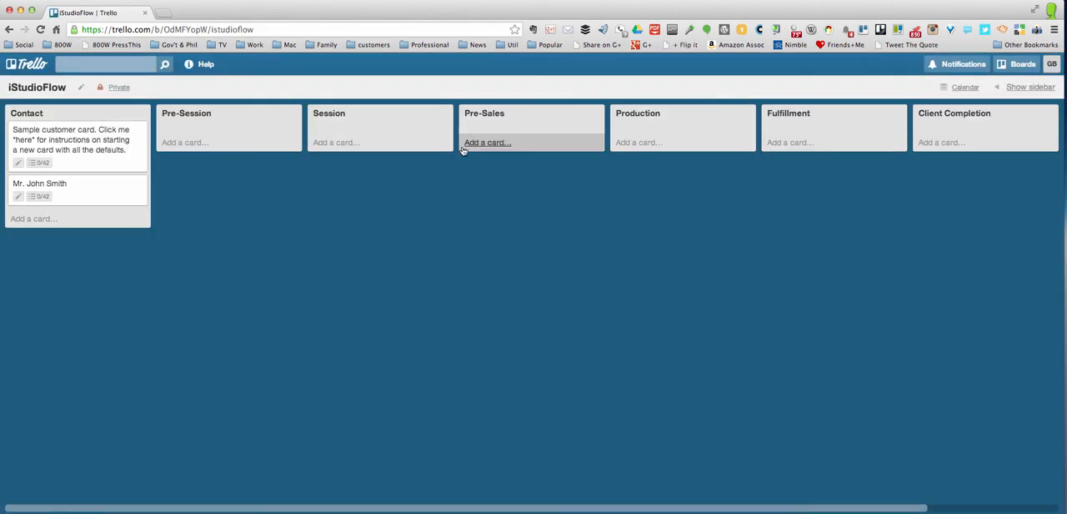
Open the new customer card in the Contact list and review its copied checklists through Client Completion
{"action": "left_click", "coordinate": [98, 191]}
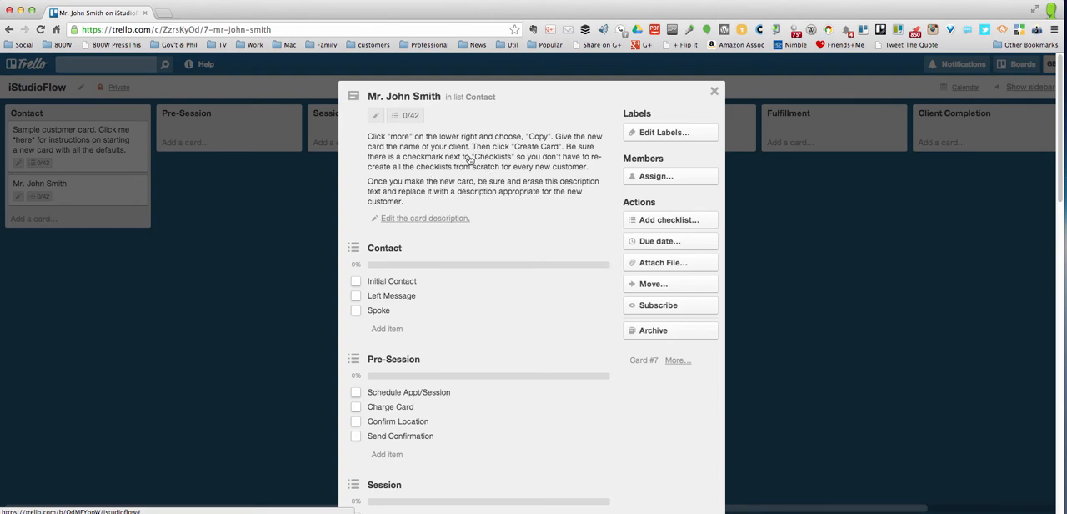
{"action": "scroll", "coordinate": [469, 159], "scroll_direction": "down", "scroll_amount": 2}
{"action": "scroll", "coordinate": [470, 162], "scroll_direction": "down", "scroll_amount": 15}
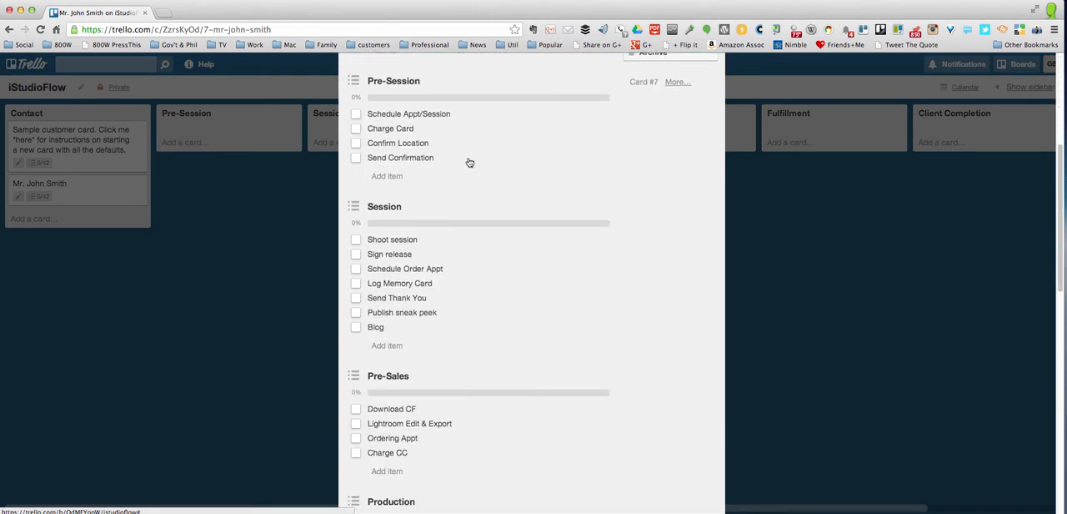
{"action": "scroll", "coordinate": [468, 158], "scroll_direction": "down", "scroll_amount": 9}
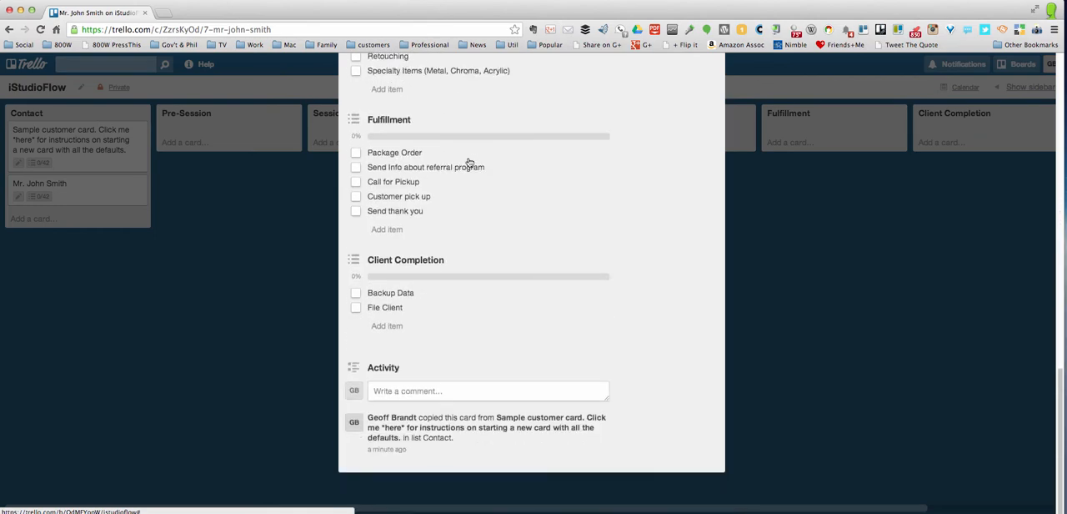
{"action": "scroll", "coordinate": [469, 163], "scroll_direction": "up", "scroll_amount": 7}
{"action": "scroll", "coordinate": [469, 163], "scroll_direction": "up", "scroll_amount": 10}
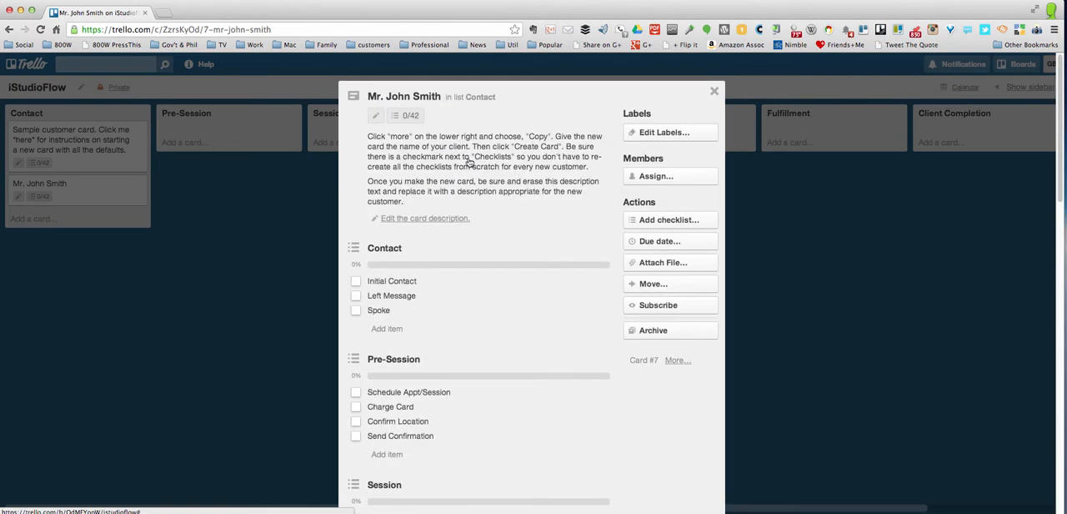
Replace the new customer card's description with "This is a sample descriptions.", save it, and close the card
{"action": "left_click", "coordinate": [435, 218]}
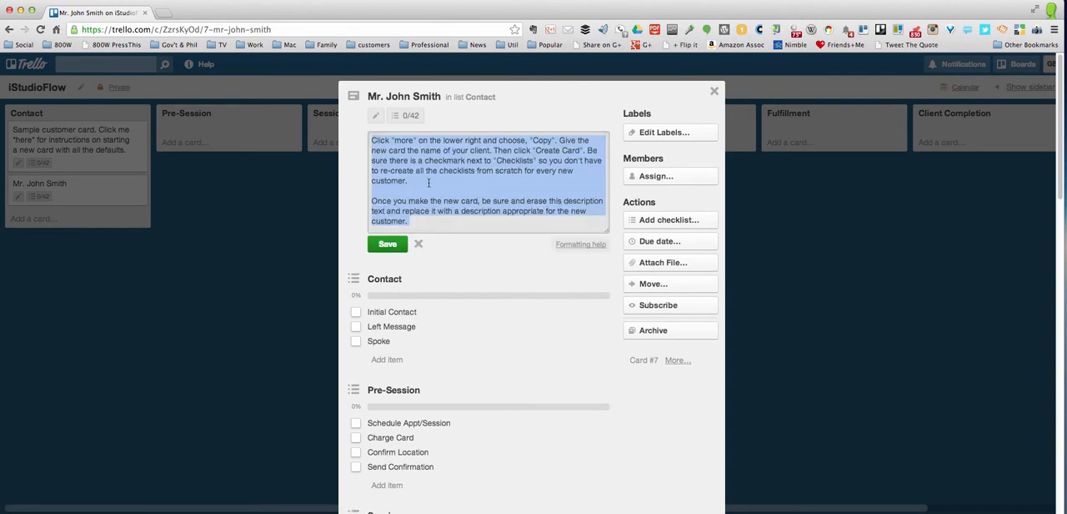
{"action": "type", "text": "This is a "}
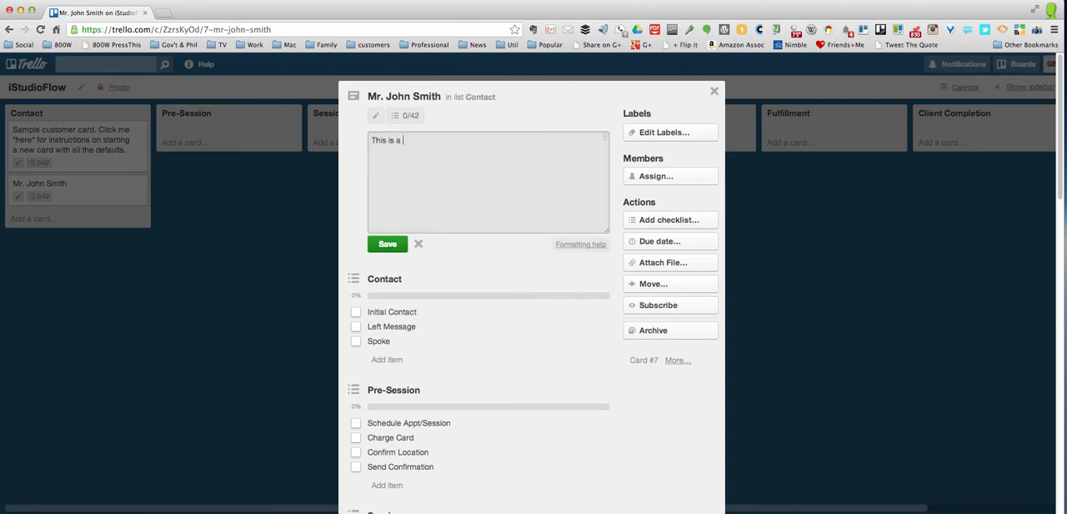
{"action": "type", "text": "sample descriptions"}
{"action": "type", "text": "="}
{"action": "key", "text": "BackSpace"}
{"action": "key", "text": "BackSpace"}
{"action": "type", "text": "."}
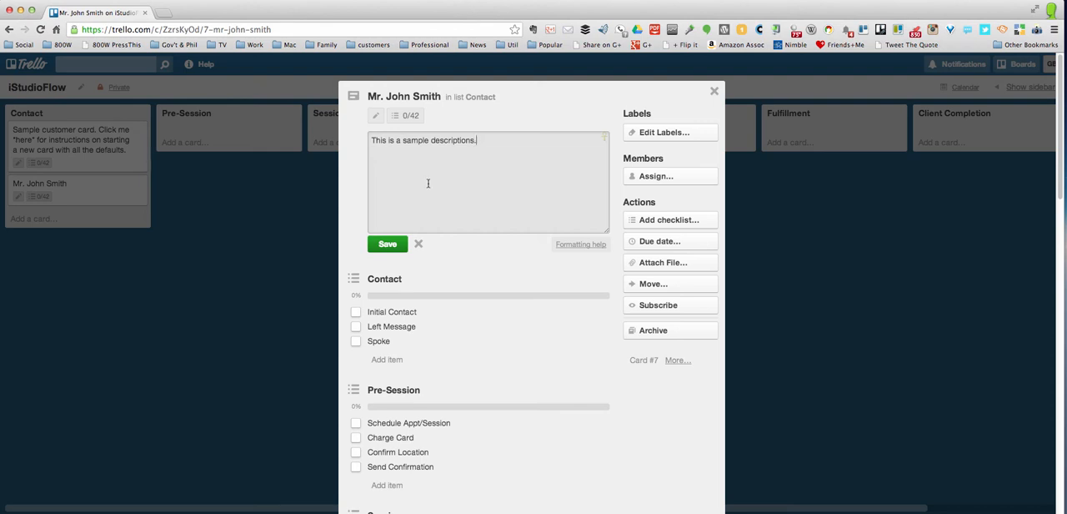
{"action": "left_click", "coordinate": [387, 244]}
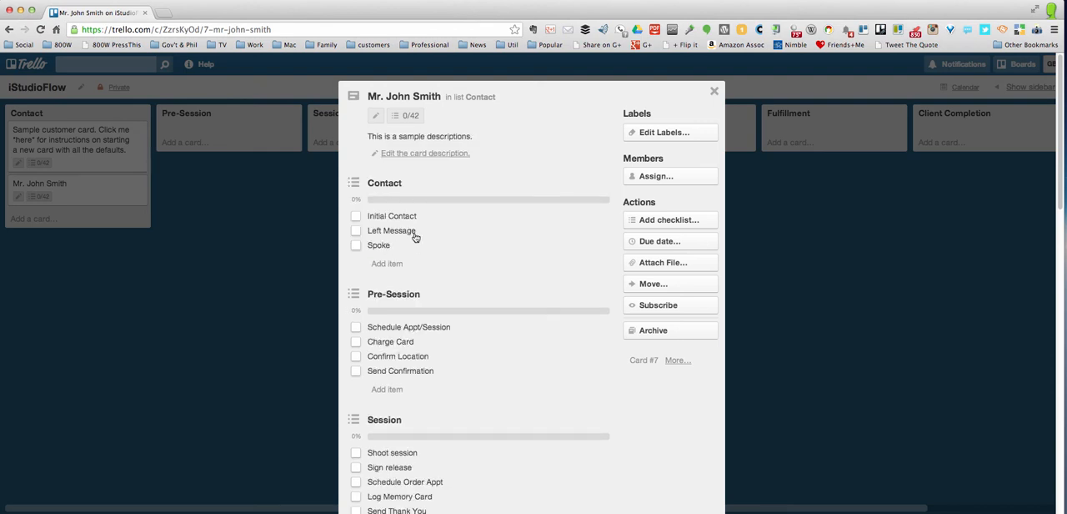
{"action": "left_click", "coordinate": [715, 94]}
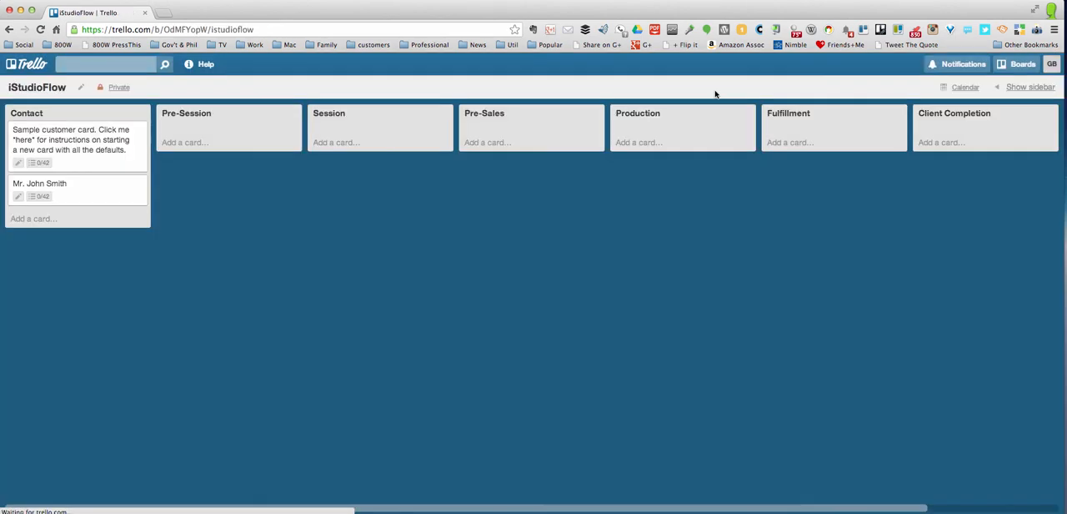
Check off Initial Contact, Left Message and Spoke in the new customer card's Contact checklist, and close the card
{"action": "left_click", "coordinate": [116, 200]}
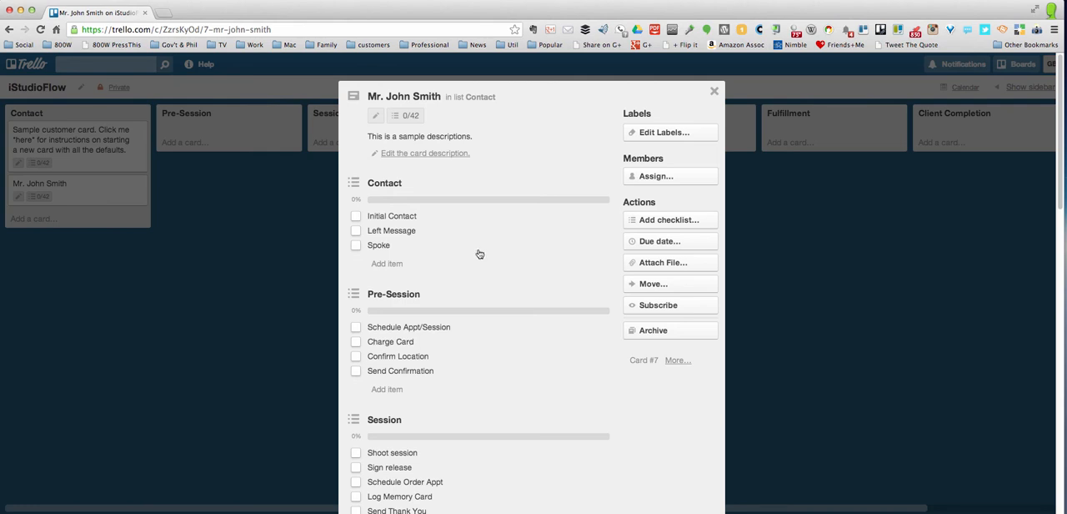
{"action": "left_click", "coordinate": [356, 216]}
{"action": "left_click", "coordinate": [356, 216]}
{"action": "left_click", "coordinate": [356, 216]}
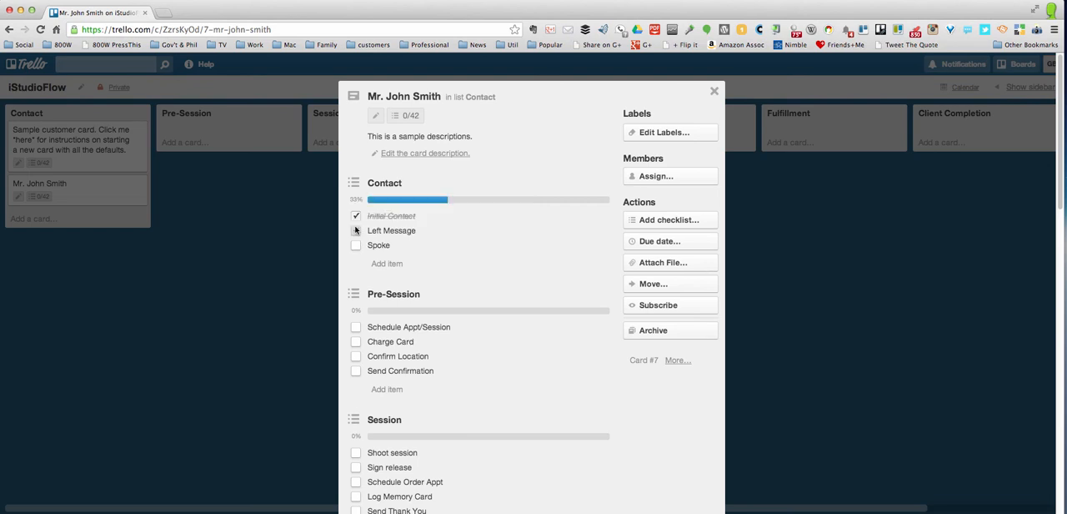
{"action": "left_click", "coordinate": [356, 231]}
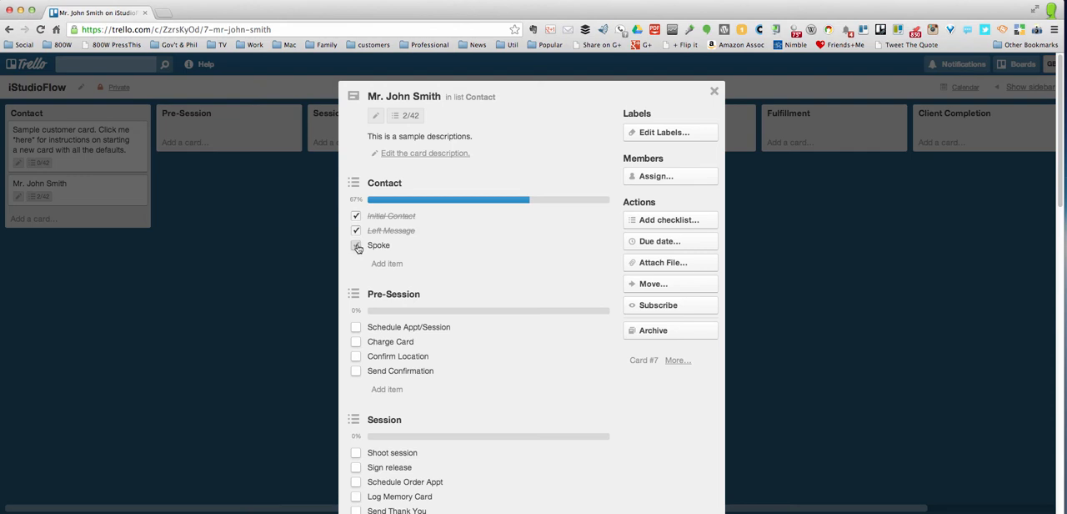
{"action": "left_click", "coordinate": [357, 246]}
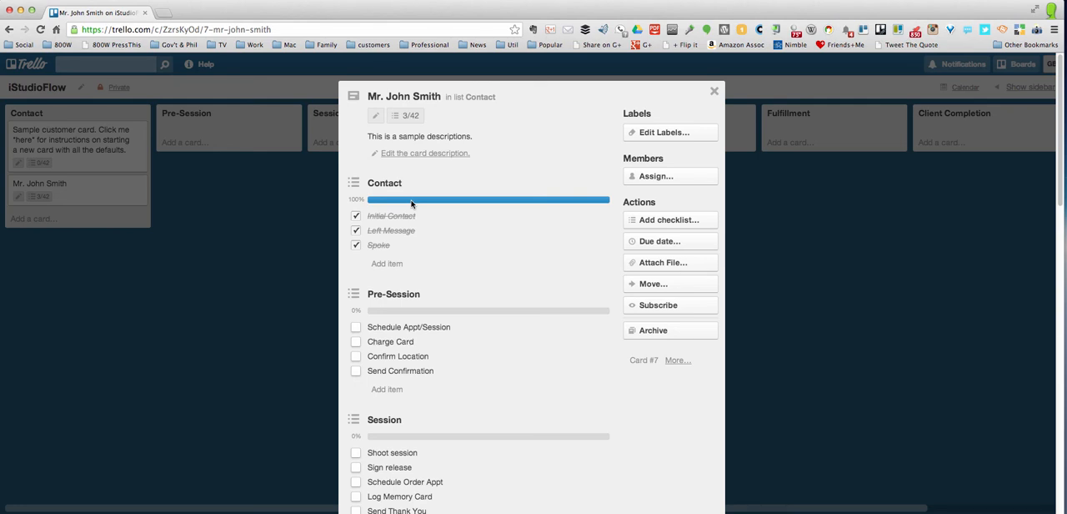
{"action": "left_click", "coordinate": [715, 93]}
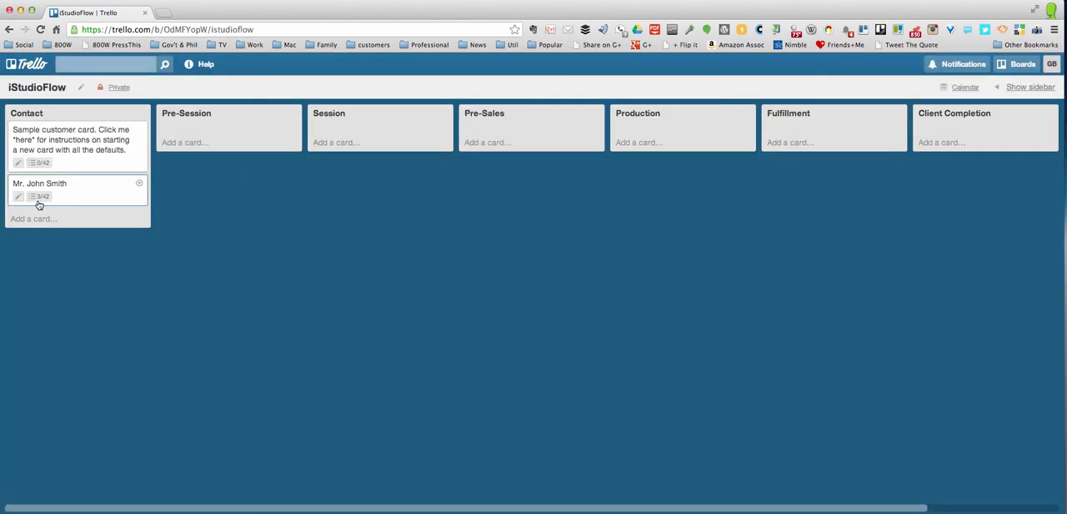
Move the new customer card to the Pre-Session list and check off its Schedule Appt/Session and Charge Card items
{"action": "mouse_move", "coordinate": [38, 202]}
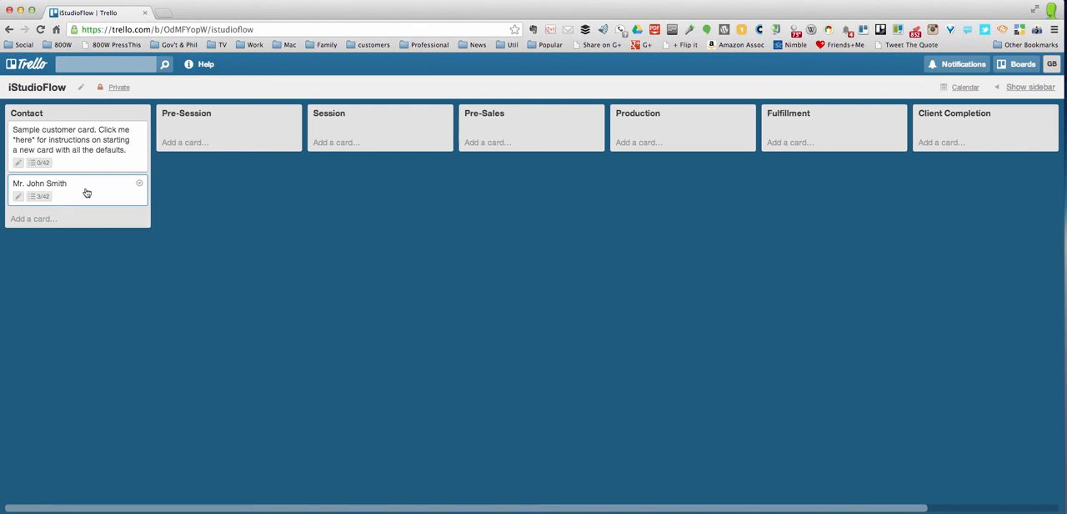
{"action": "left_click_drag", "start_coordinate": [87, 193], "coordinate": [228, 140]}
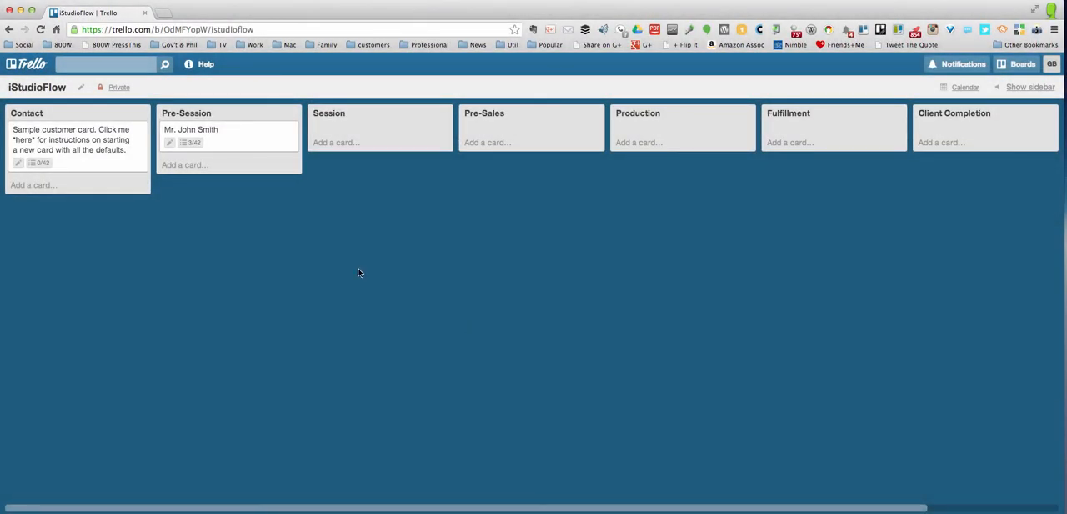
{"action": "left_click", "coordinate": [269, 147]}
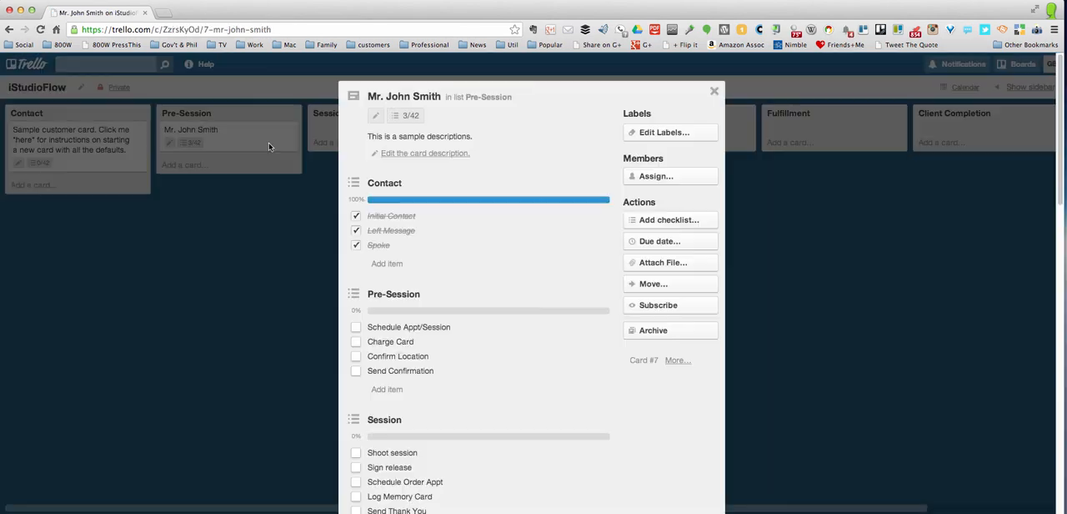
{"action": "left_click", "coordinate": [356, 330]}
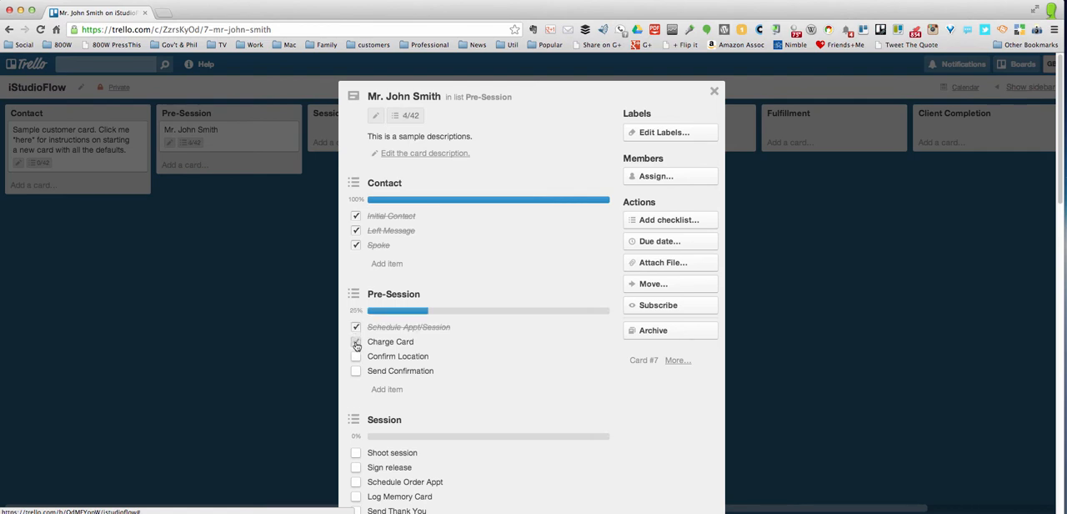
{"action": "left_click", "coordinate": [356, 343]}
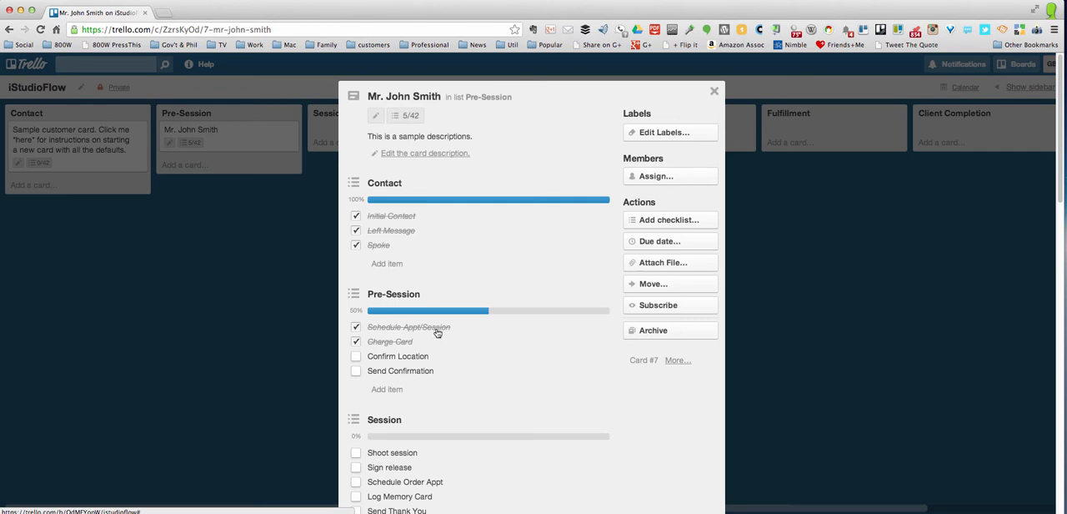
Set the customer card's due date to 09/17/2013 at 12:00 PM and close the card
{"action": "left_click", "coordinate": [663, 242]}
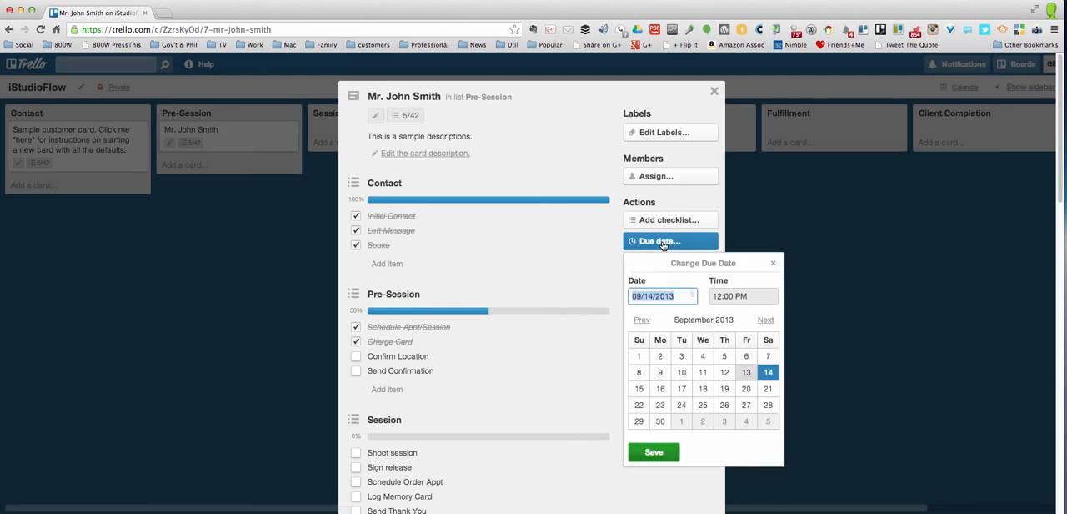
{"action": "left_click", "coordinate": [683, 390]}
{"action": "left_click", "coordinate": [718, 296]}
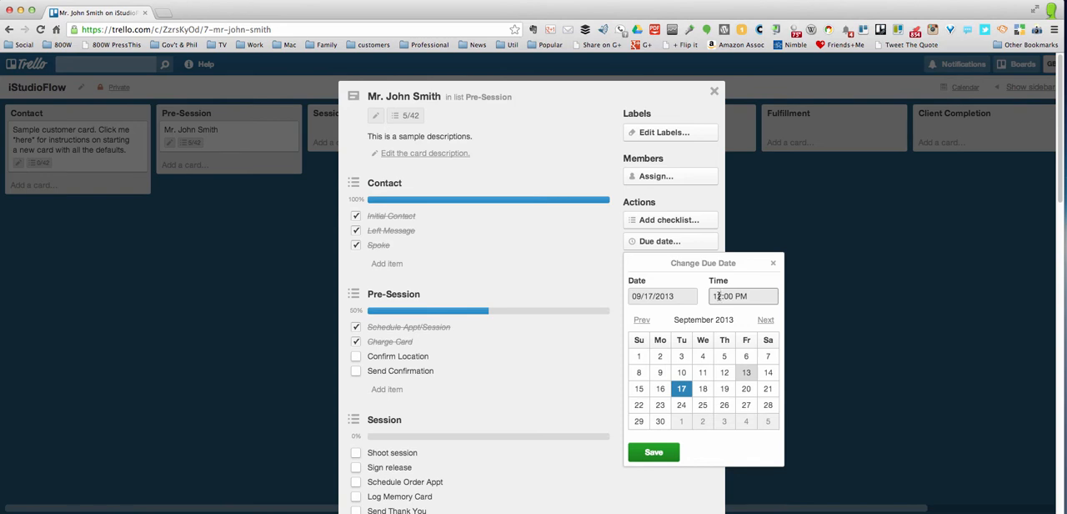
{"action": "left_click", "coordinate": [663, 457]}
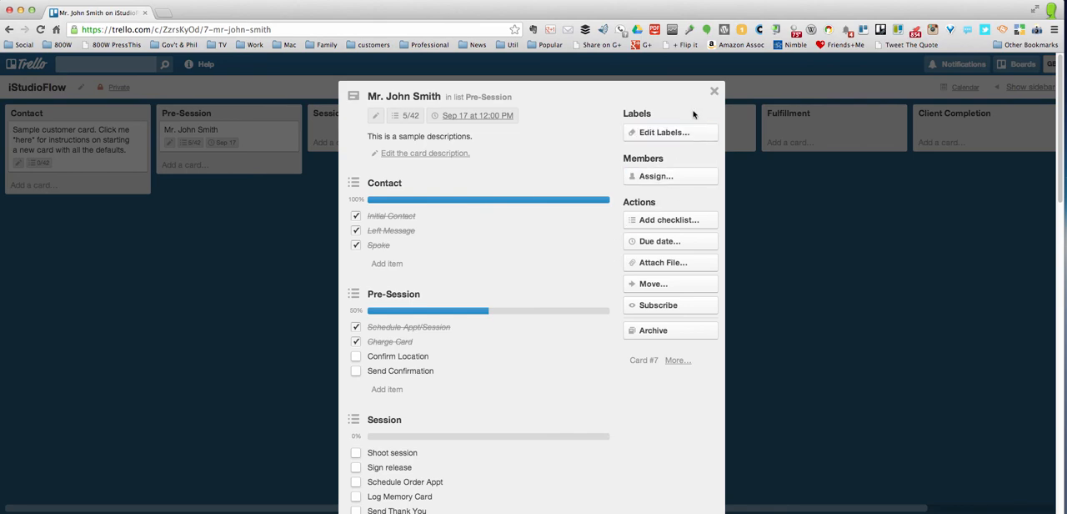
{"action": "left_click", "coordinate": [713, 90]}
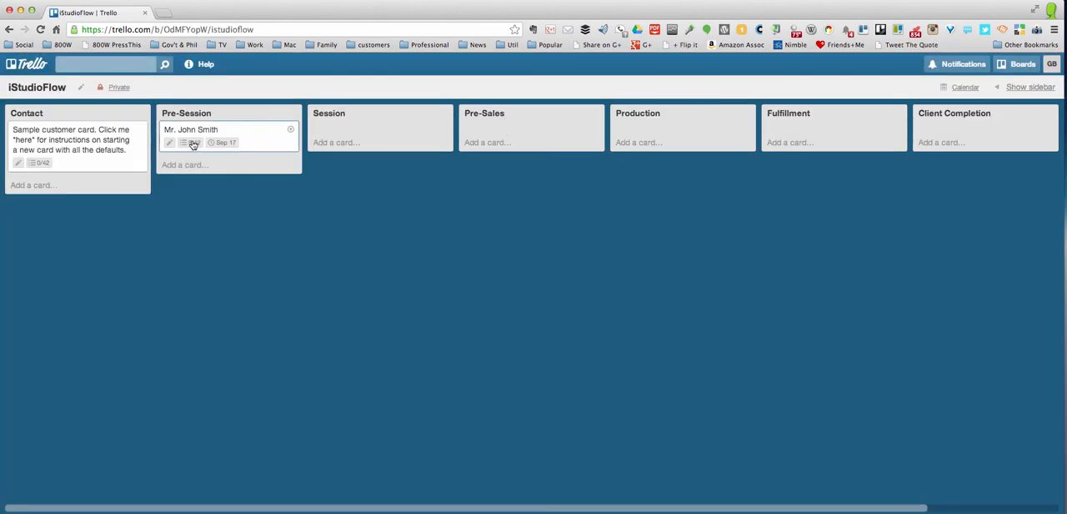
Write a comment in the customer card's activity saying the customer was scheduled for the 17th after his vacation, and close the card
{"action": "mouse_move", "coordinate": [192, 145]}
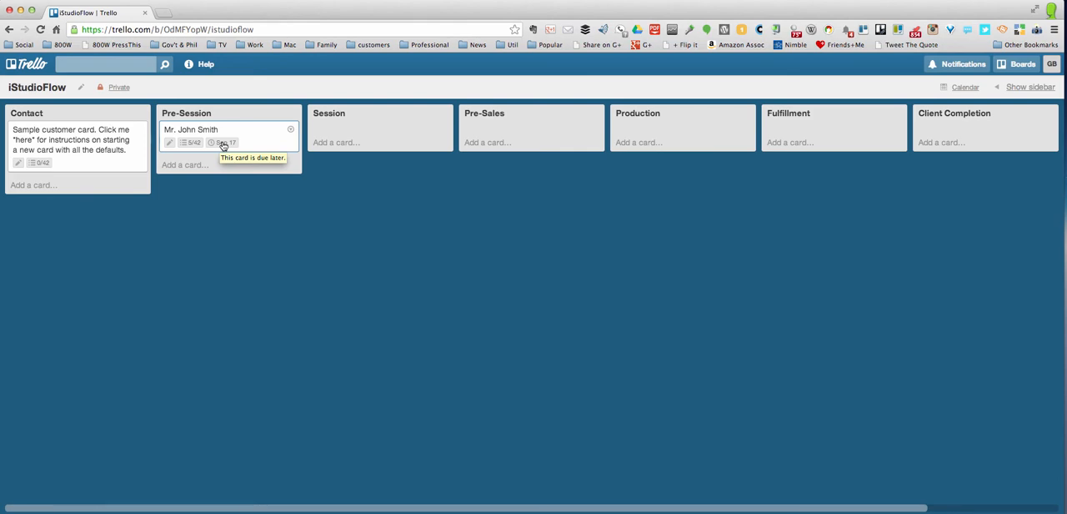
{"action": "left_click", "coordinate": [223, 145]}
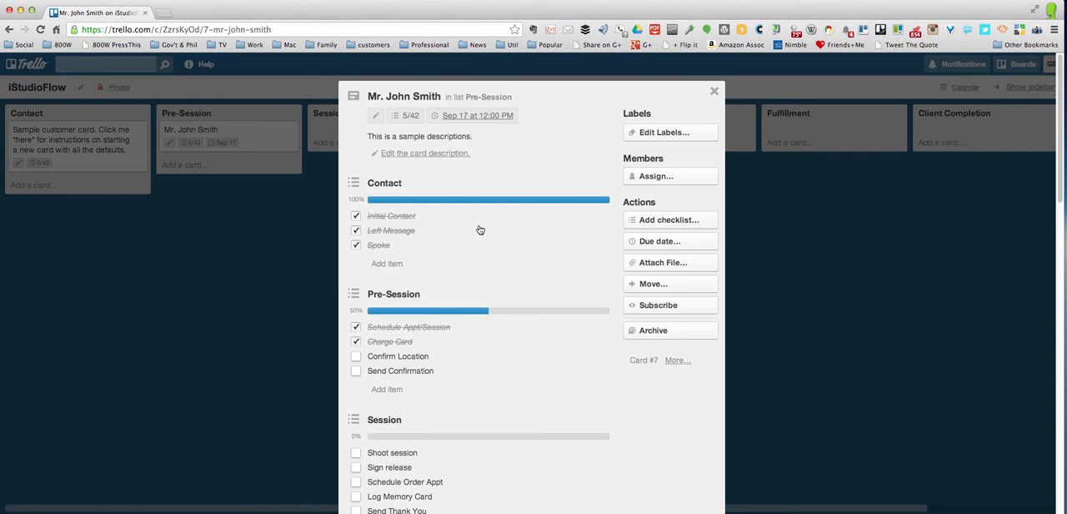
{"action": "scroll", "coordinate": [482, 240], "scroll_direction": "down", "scroll_amount": 5}
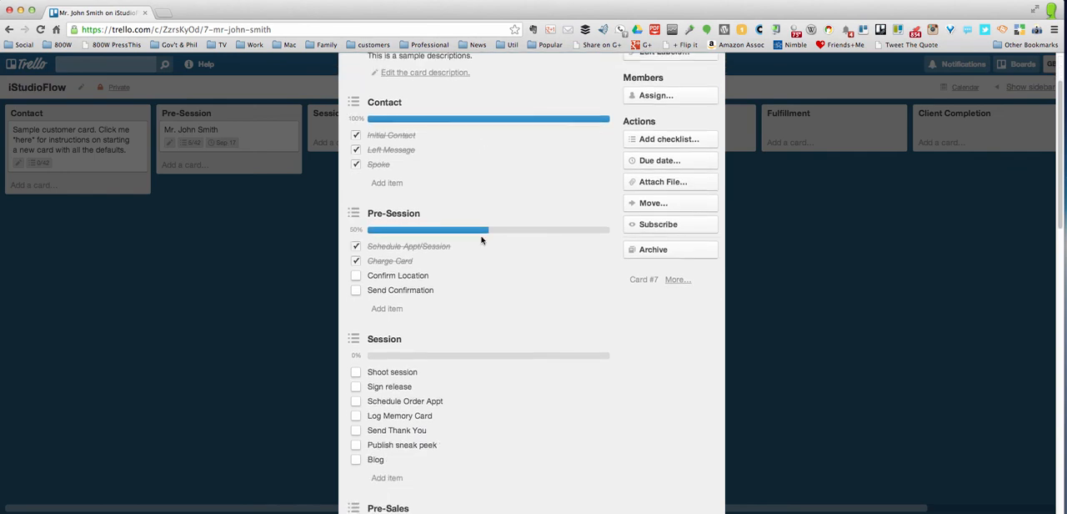
{"action": "scroll", "coordinate": [481, 237], "scroll_direction": "down", "scroll_amount": 20}
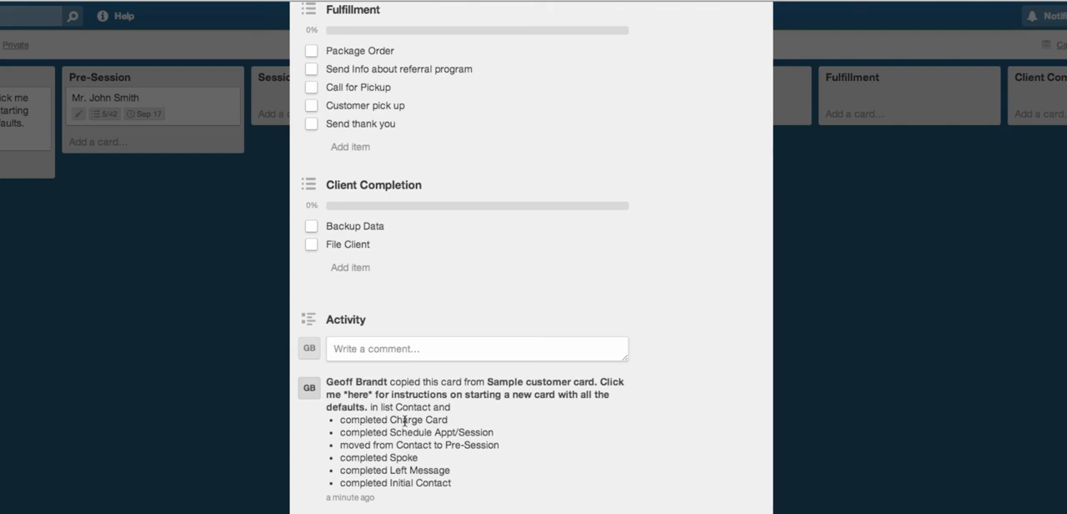
{"action": "left_click", "coordinate": [379, 353]}
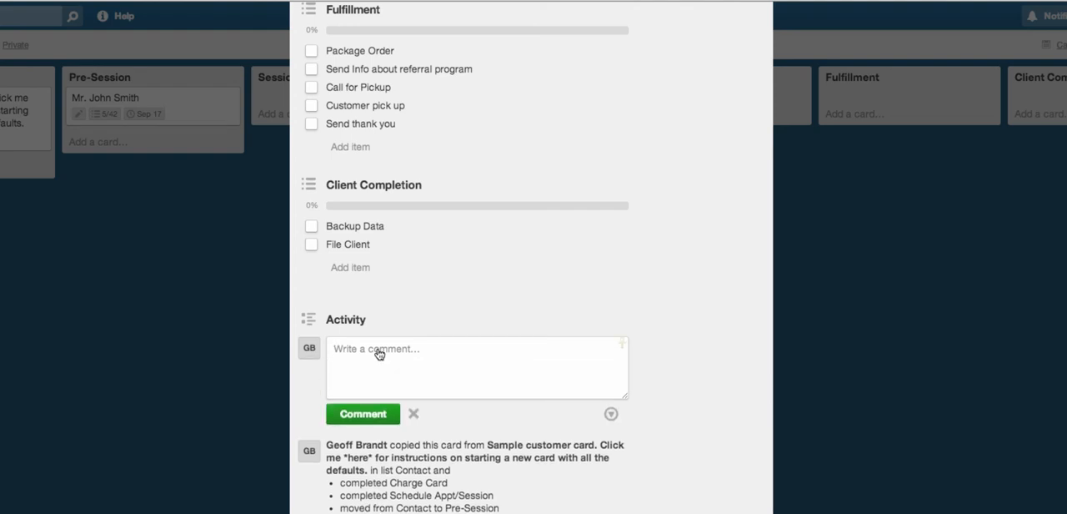
{"action": "type", "text": "We scheduled John for the 17th a"}
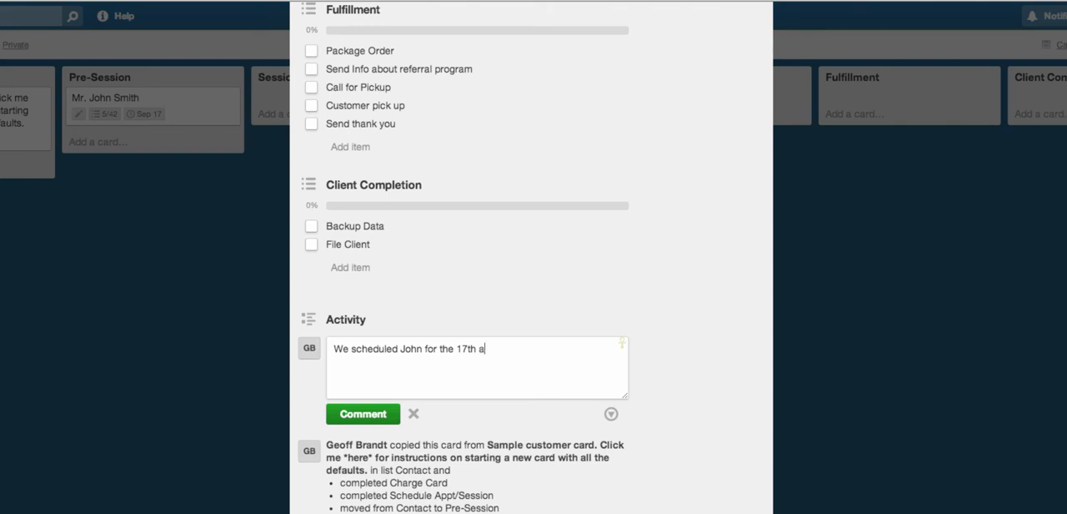
{"action": "type", "text": "fter his vacations"}
{"action": "key", "text": "BackSpace"}
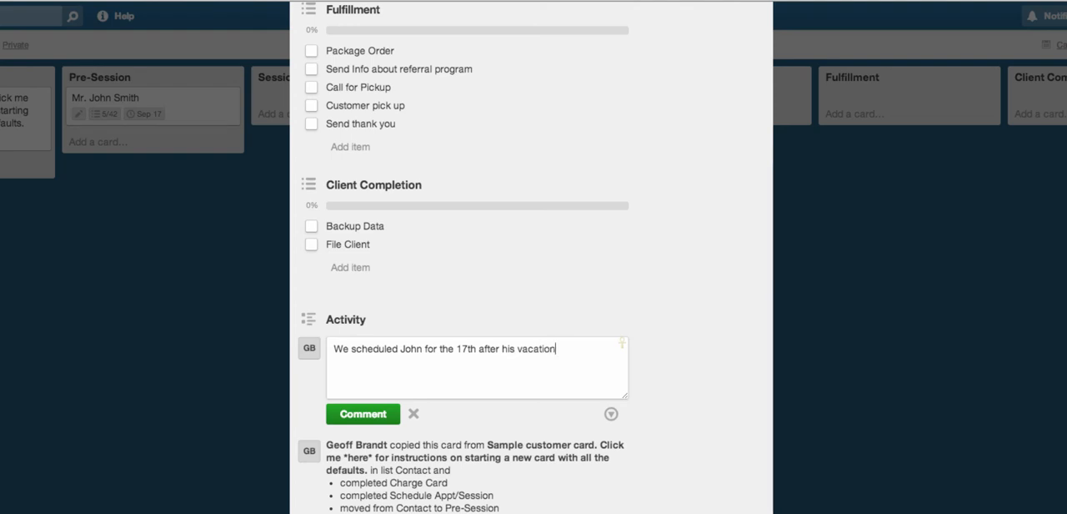
{"action": "type", "text": "."}
{"action": "left_click", "coordinate": [593, 307]}
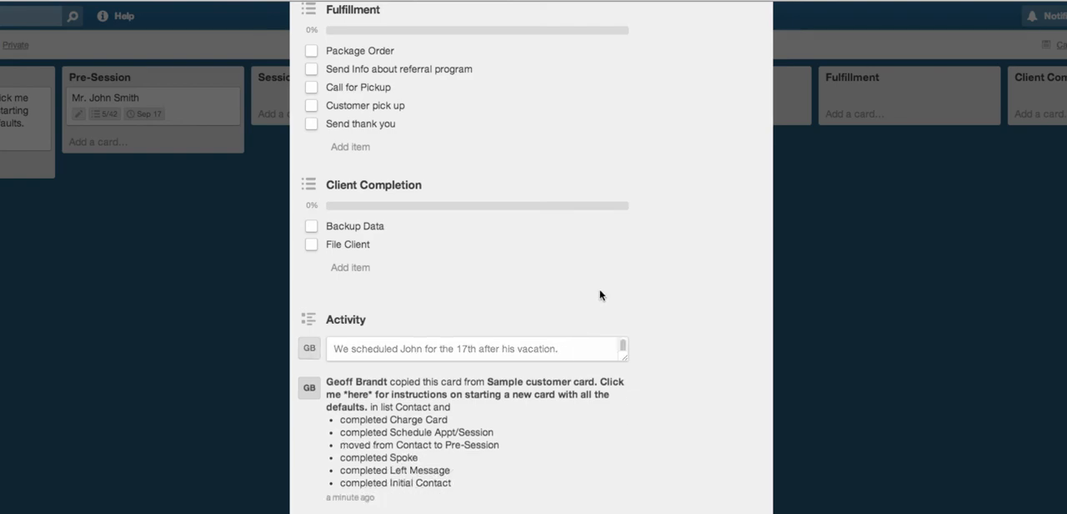
{"action": "scroll", "coordinate": [617, 283], "scroll_direction": "up", "scroll_amount": 10}
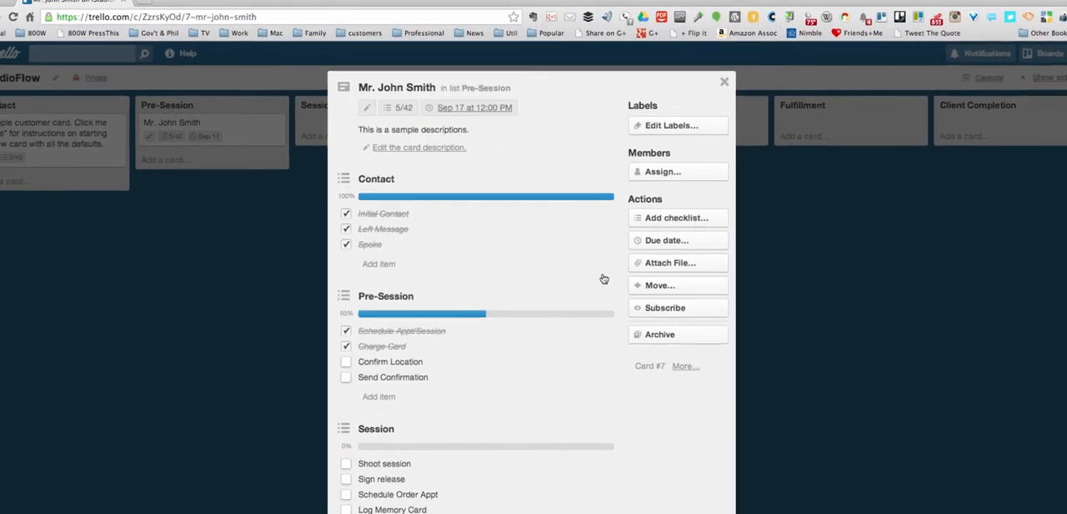
{"action": "left_click", "coordinate": [714, 92]}
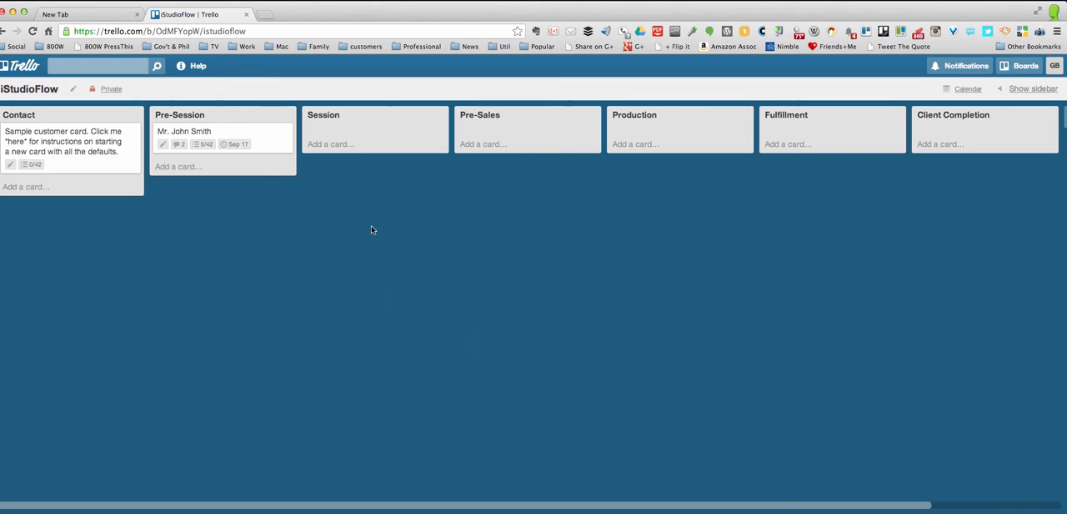
Delete the "dfgdfg" comment from the customer card's activity and close the card
{"action": "left_click", "coordinate": [248, 131]}
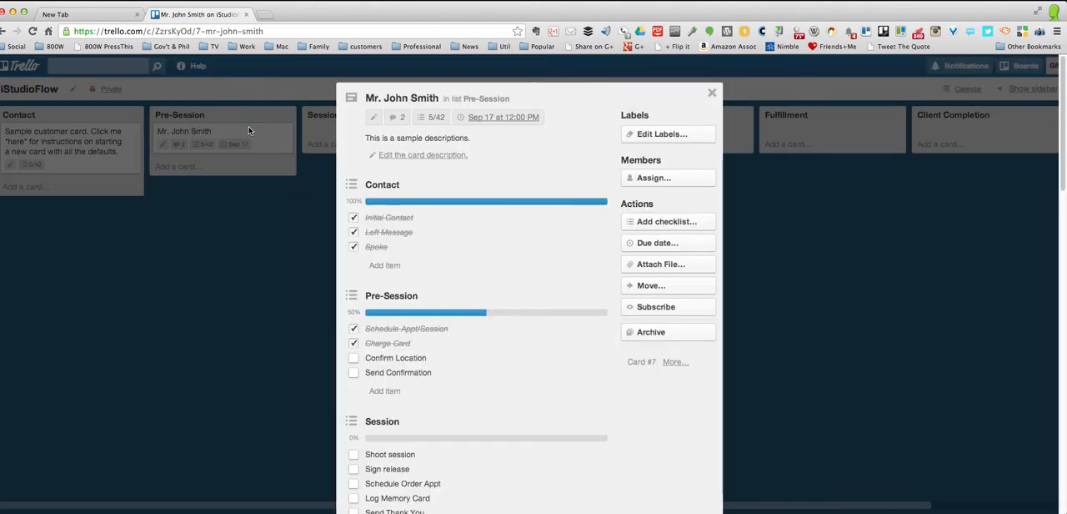
{"action": "scroll", "coordinate": [488, 236], "scroll_direction": "down", "scroll_amount": 5}
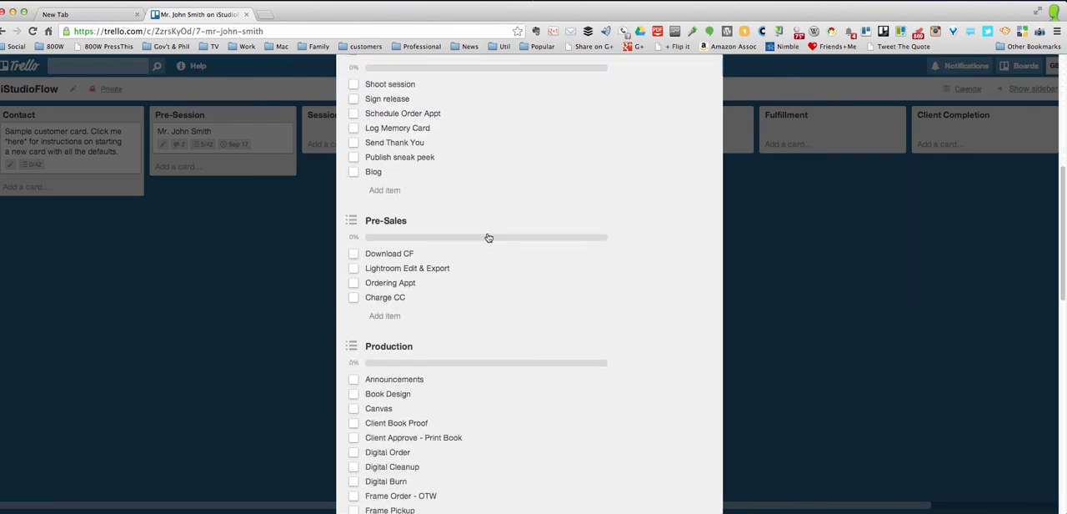
{"action": "scroll", "coordinate": [489, 237], "scroll_direction": "down", "scroll_amount": 10}
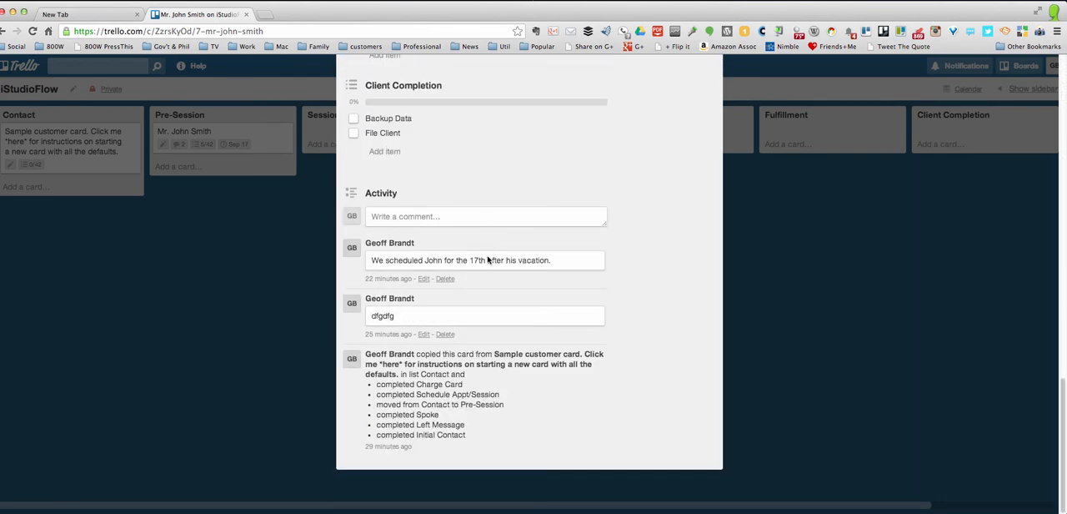
{"action": "left_click", "coordinate": [446, 335]}
{"action": "left_click", "coordinate": [508, 403]}
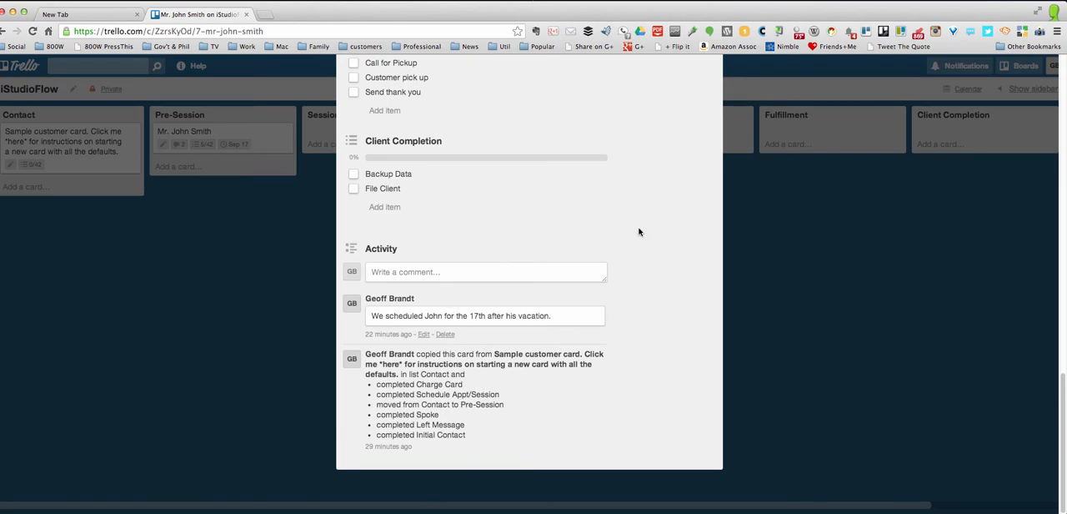
{"action": "left_click", "coordinate": [762, 211]}
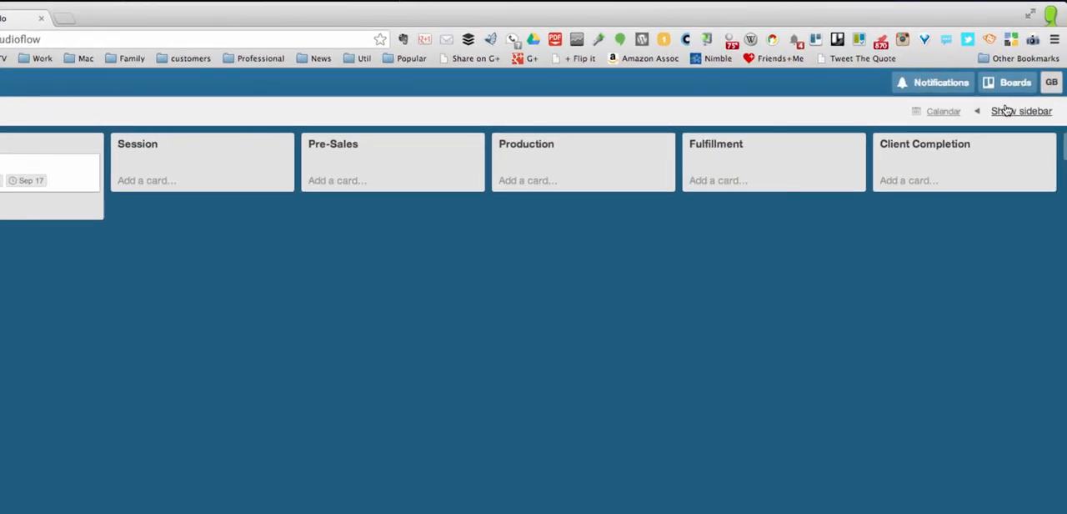
Show the board's sidebar and look through its members and recent activity
{"action": "left_click", "coordinate": [1006, 111]}
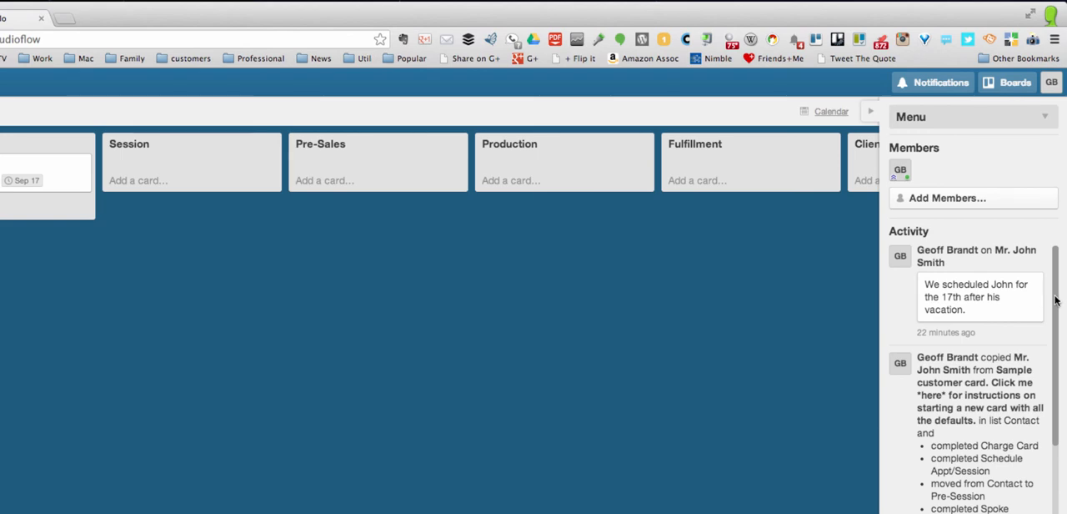
{"action": "mouse_move", "coordinate": [1055, 300]}
{"action": "left_mouse_down"}
{"action": "mouse_move", "coordinate": [1060, 465]}
{"action": "mouse_move", "coordinate": [1056, 288]}
{"action": "left_mouse_up"}
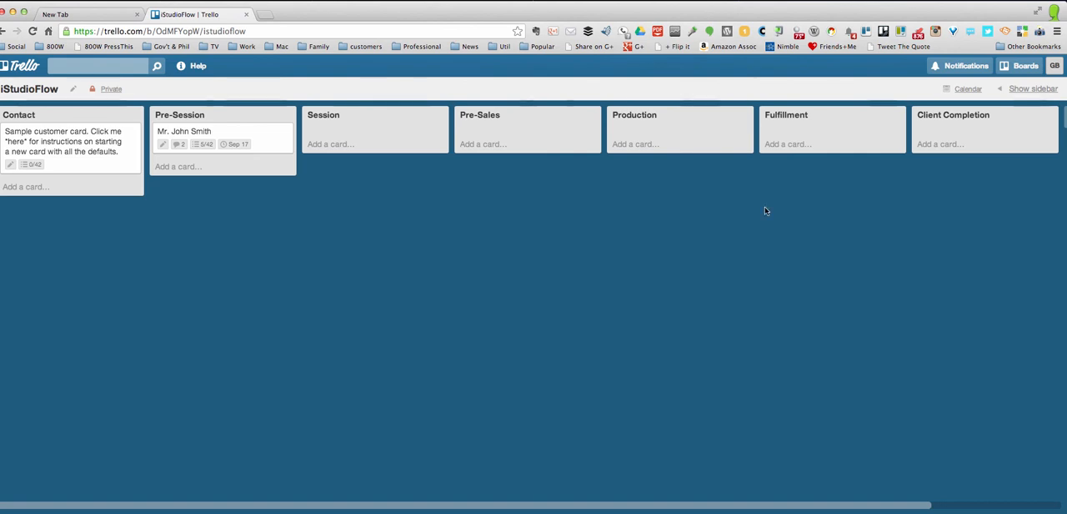
View the board's September 2013 calendar, look through the customer card due on the 17th, and return to the board lists
{"action": "left_click", "coordinate": [968, 89]}
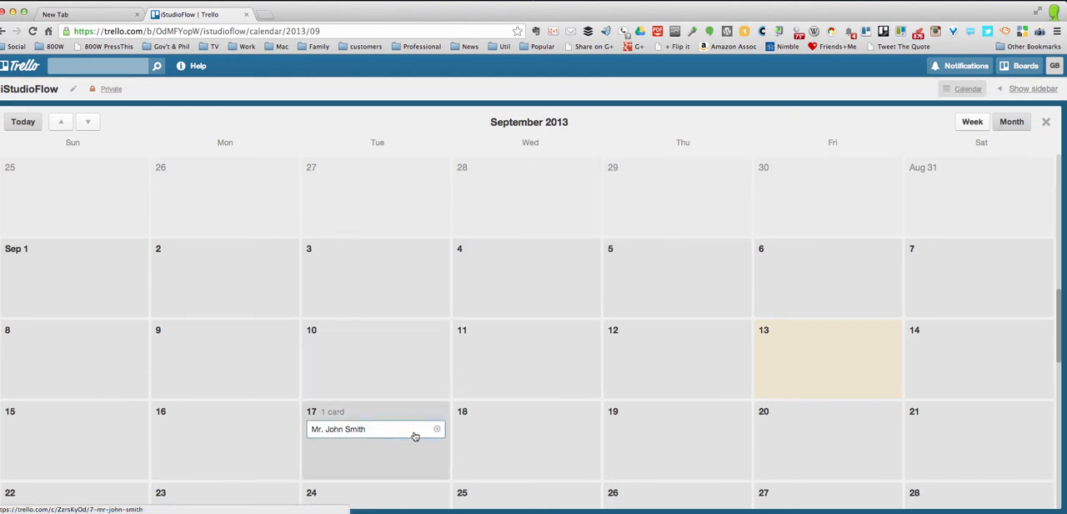
{"action": "left_click", "coordinate": [404, 434]}
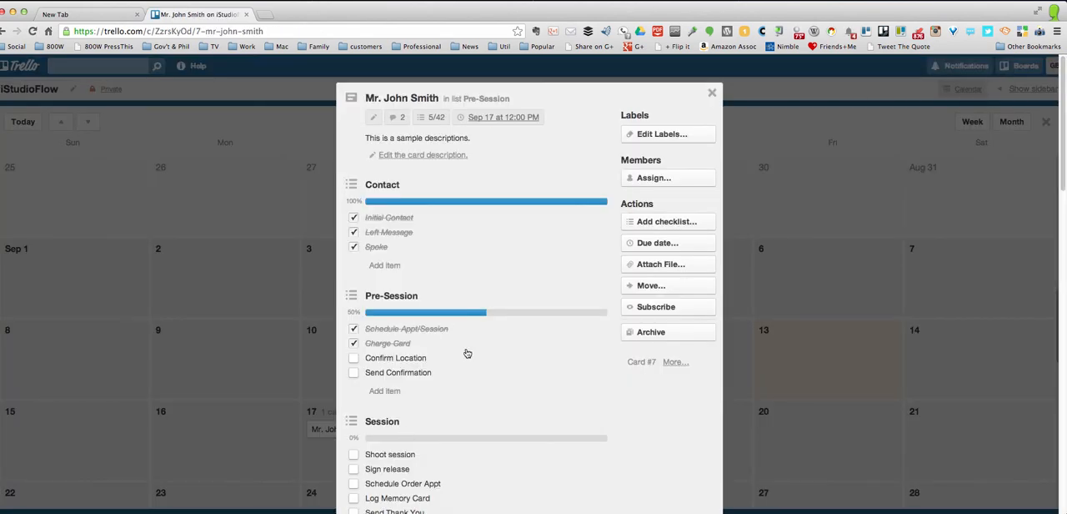
{"action": "scroll", "coordinate": [468, 358], "scroll_direction": "down", "scroll_amount": 4}
{"action": "scroll", "coordinate": [471, 371], "scroll_direction": "down", "scroll_amount": 4}
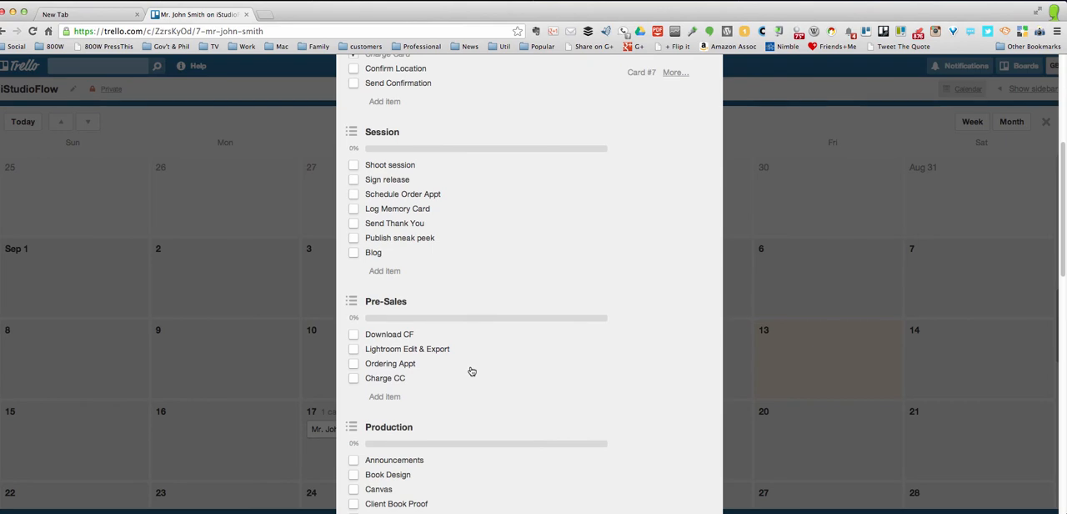
{"action": "scroll", "coordinate": [471, 371], "scroll_direction": "up", "scroll_amount": 3}
{"action": "left_click", "coordinate": [765, 242]}
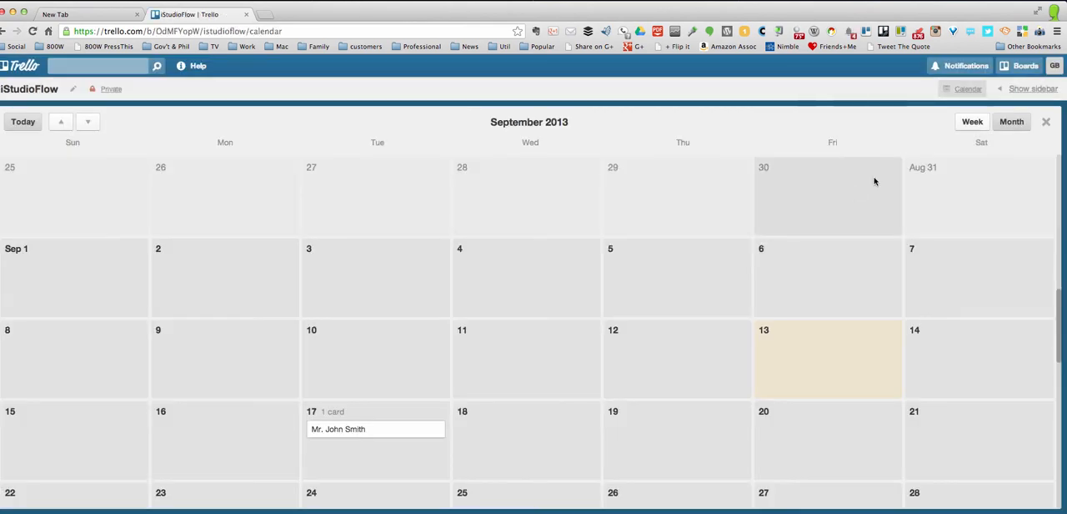
{"action": "left_click", "coordinate": [963, 89]}
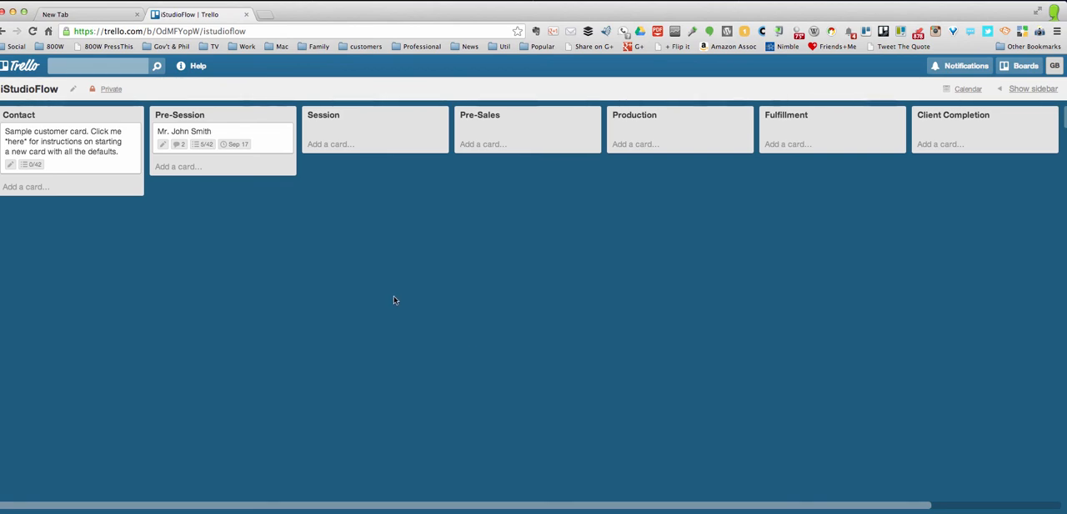
Assign the board's only member to the customer card in the Pre-Session list and close the card
{"action": "left_click", "coordinate": [253, 132]}
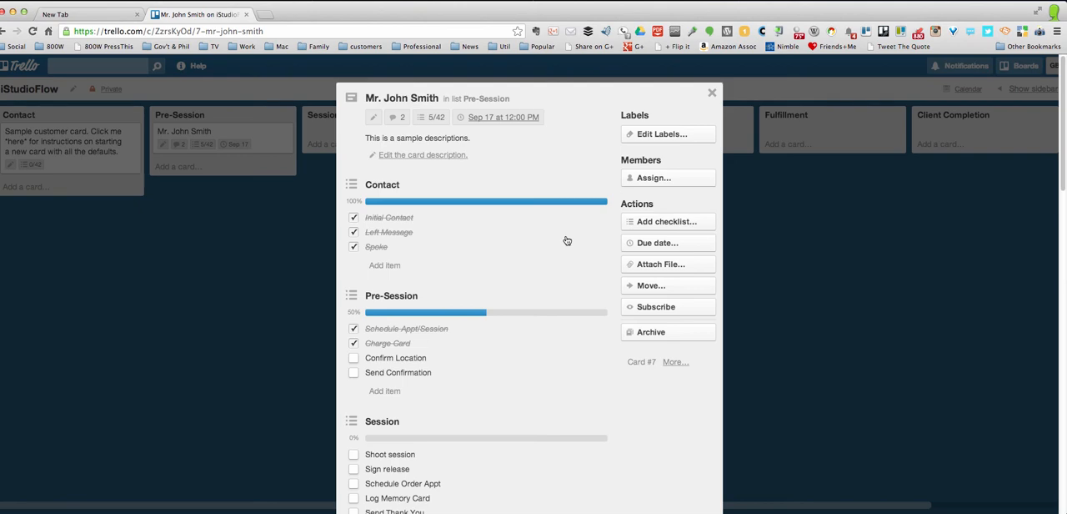
{"action": "left_click", "coordinate": [677, 181]}
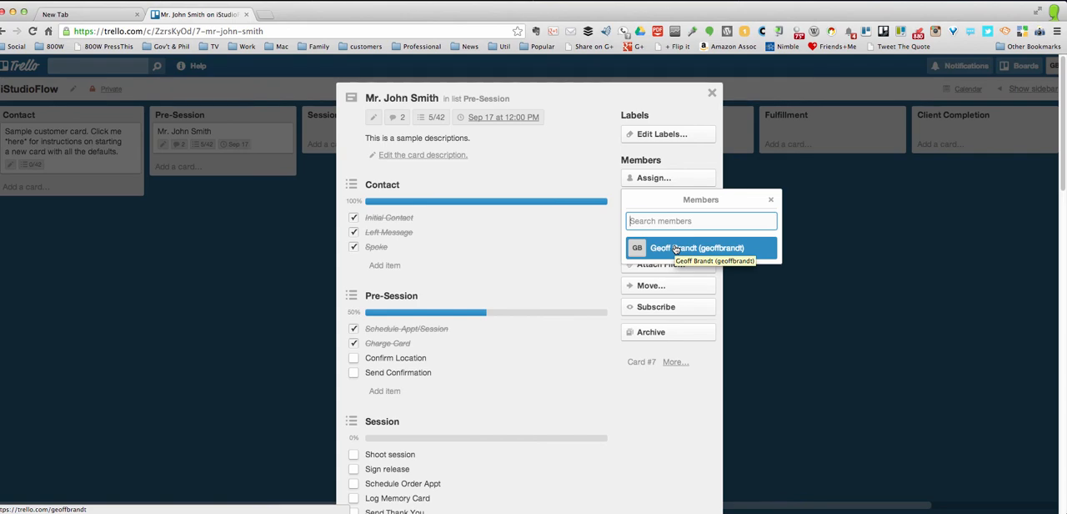
{"action": "left_click", "coordinate": [676, 249]}
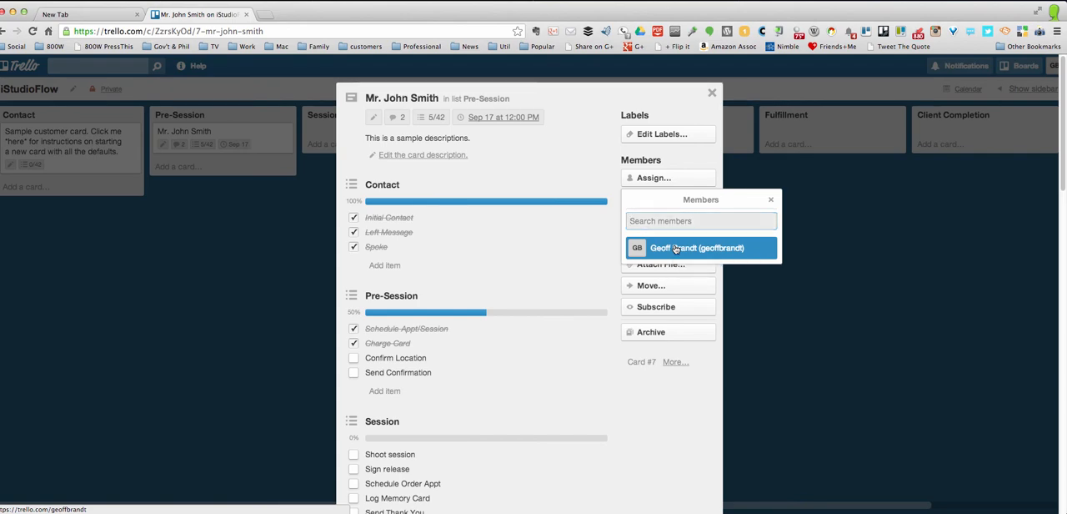
{"action": "left_click", "coordinate": [771, 201]}
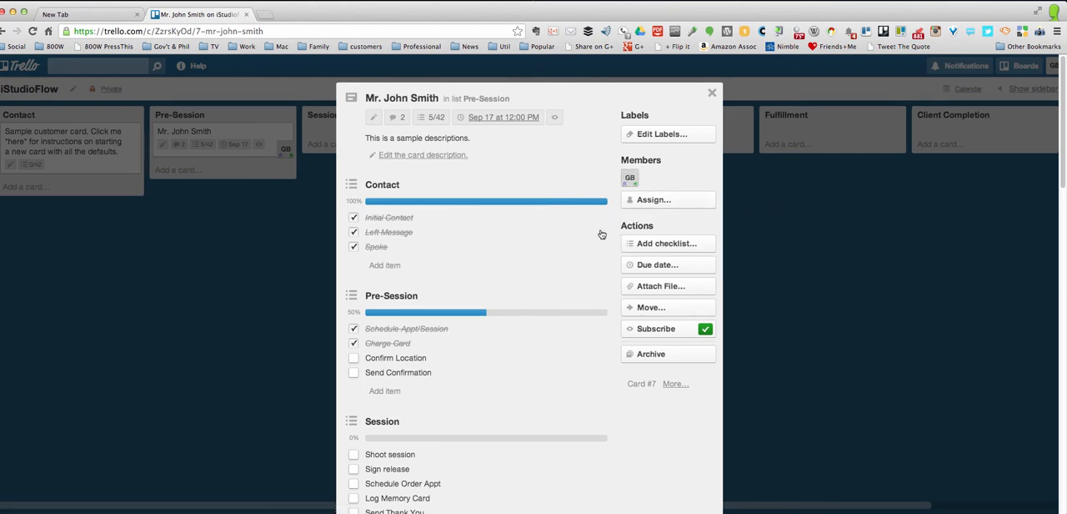
{"action": "left_click", "coordinate": [821, 256]}
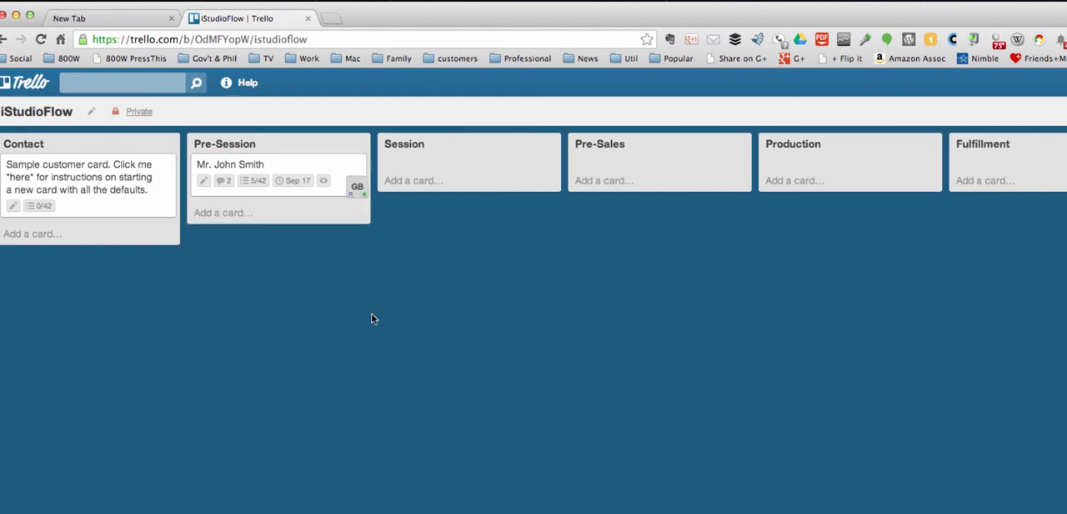
Check off Confirm Location in the customer card's Pre-Session checklist and close the card
{"action": "left_click", "coordinate": [326, 164]}
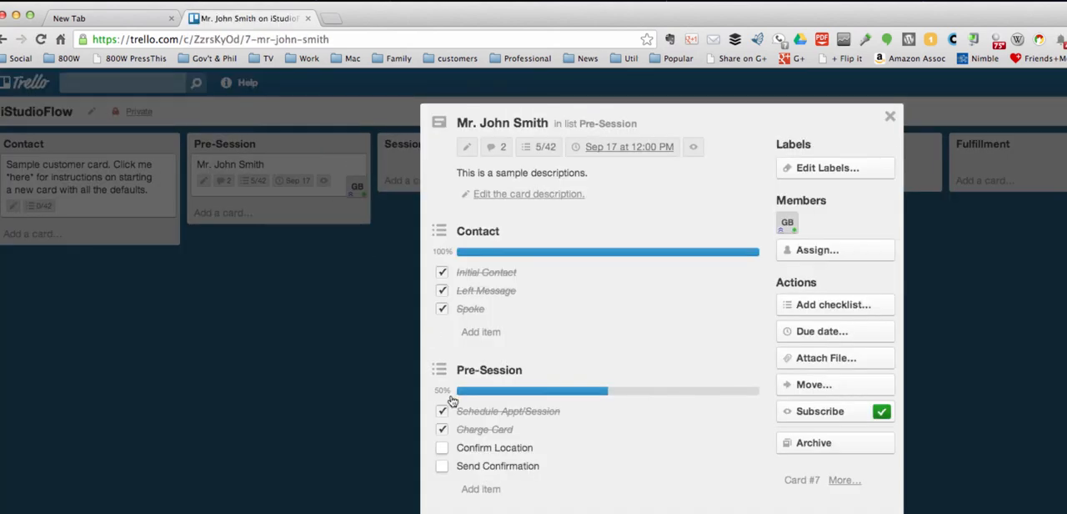
{"action": "left_click", "coordinate": [443, 449]}
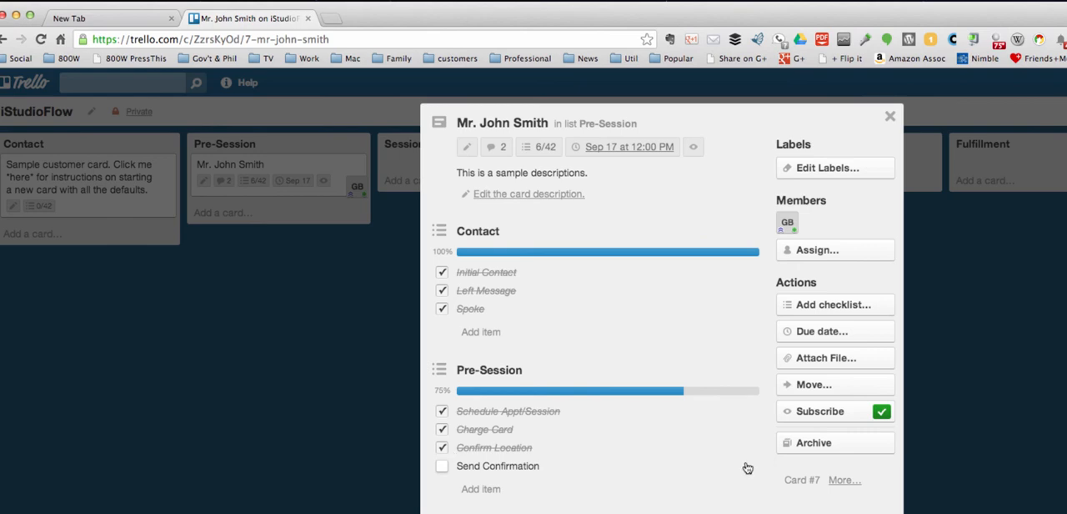
{"action": "left_click", "coordinate": [951, 444]}
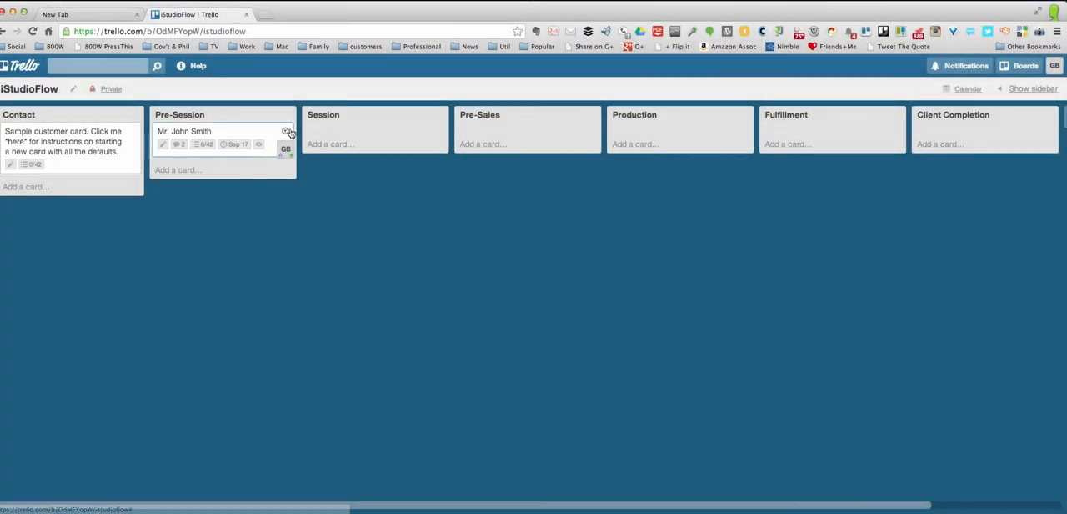
Display the sources for attaching a file to the customer card, without attaching anything, and close the card
{"action": "left_click", "coordinate": [274, 136]}
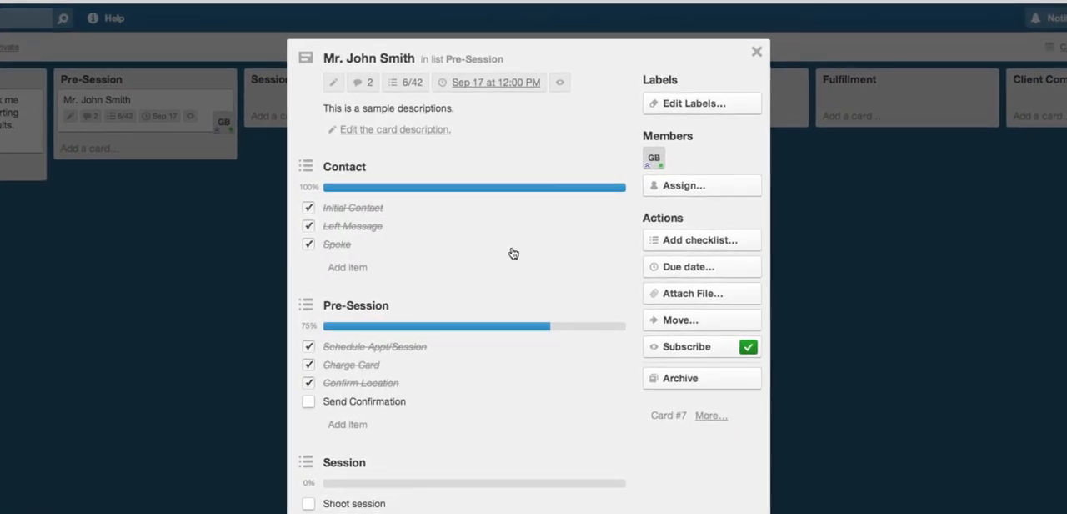
{"action": "left_click", "coordinate": [712, 298]}
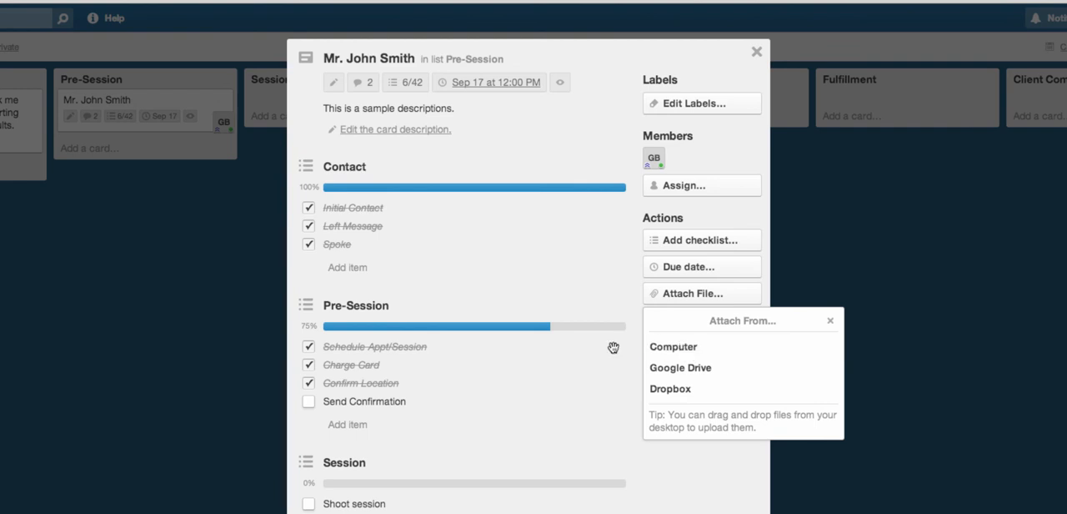
{"action": "left_click", "coordinate": [606, 247]}
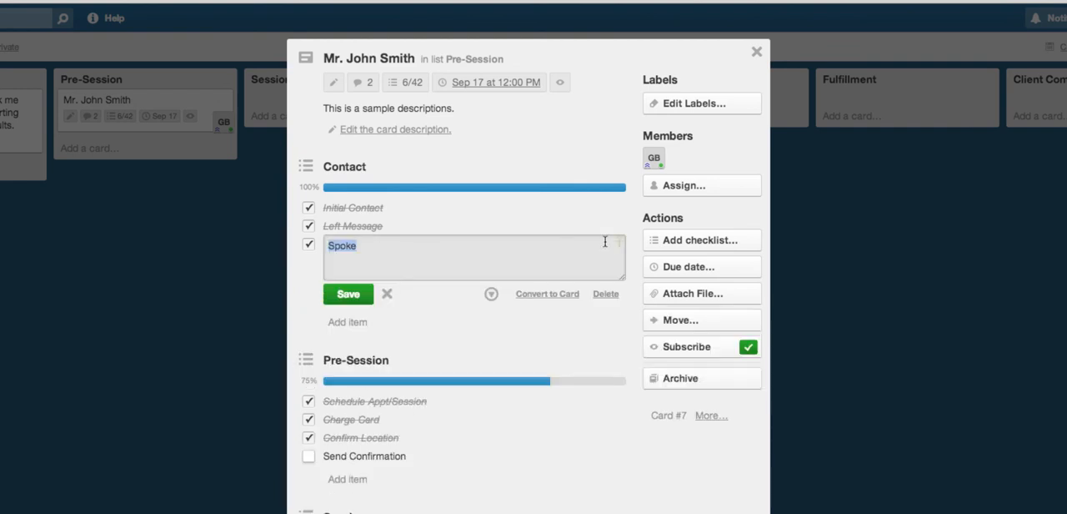
{"action": "left_click", "coordinate": [661, 456]}
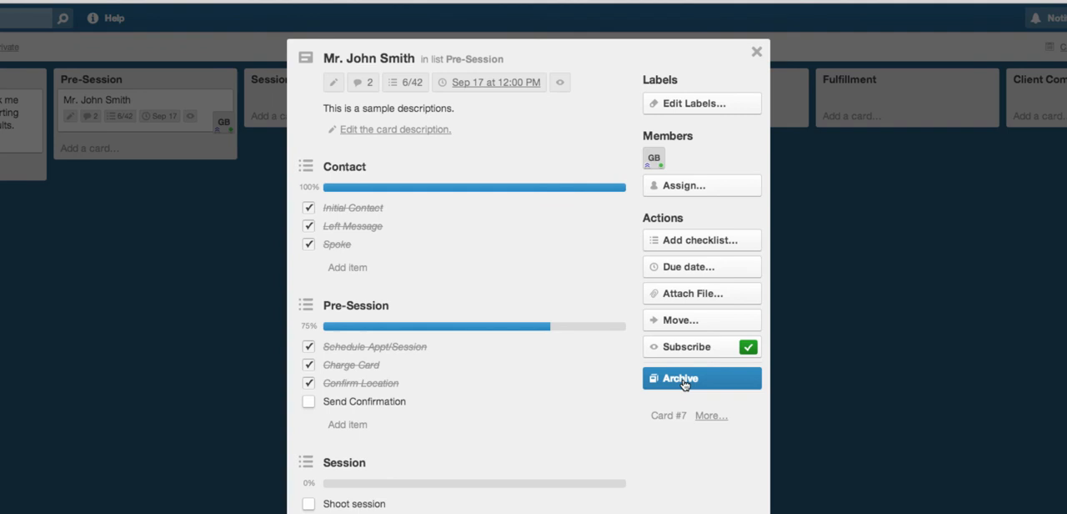
{"action": "left_click", "coordinate": [821, 349]}
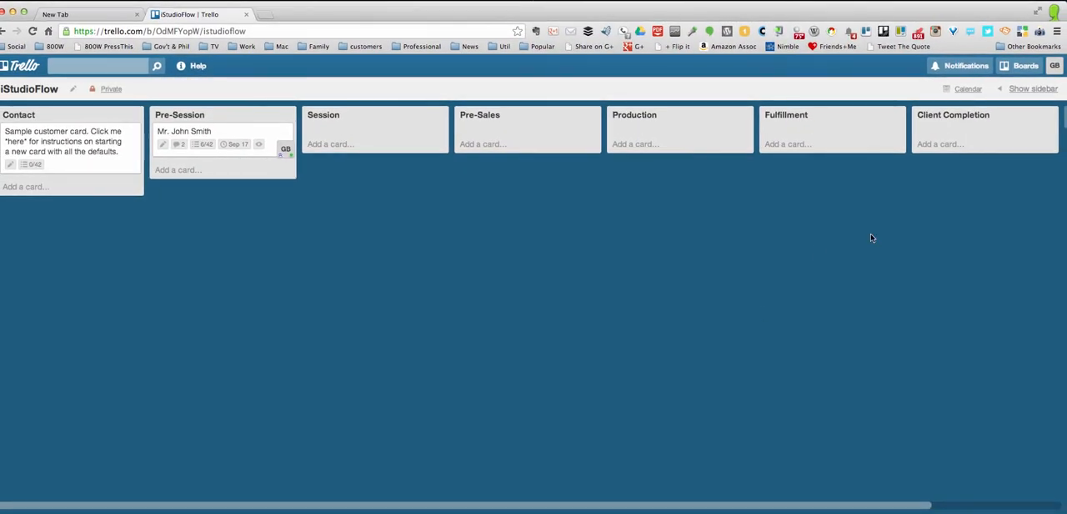
Show the board's sidebar and look over its menu, the current member's role and the option for adding members
{"action": "left_click", "coordinate": [1030, 88]}
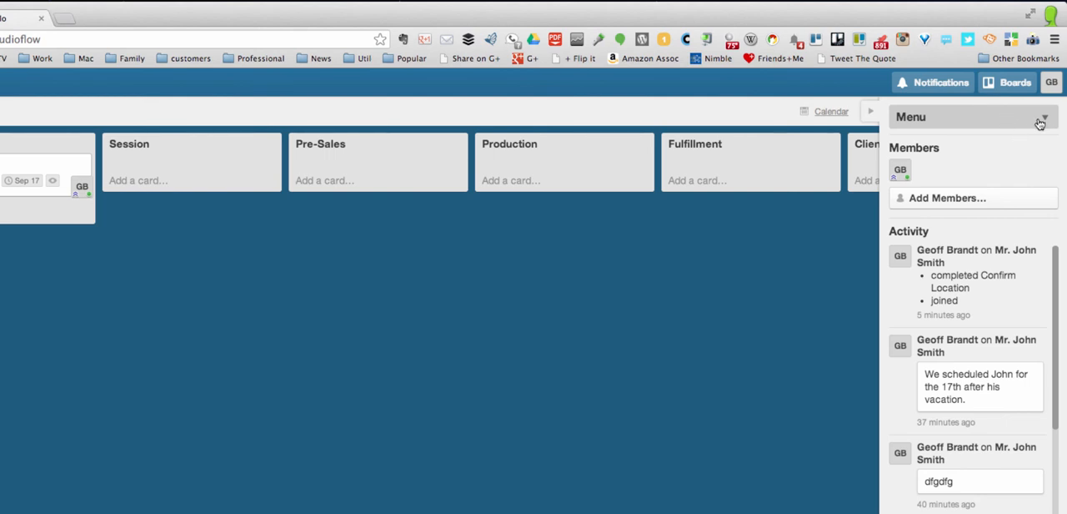
{"action": "left_click", "coordinate": [1044, 118]}
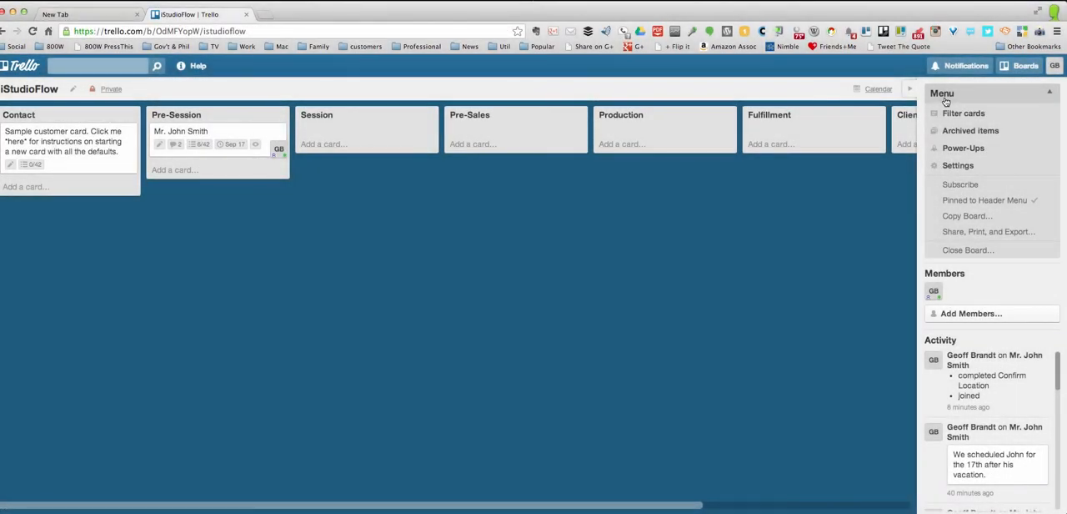
{"action": "left_click", "coordinate": [946, 98]}
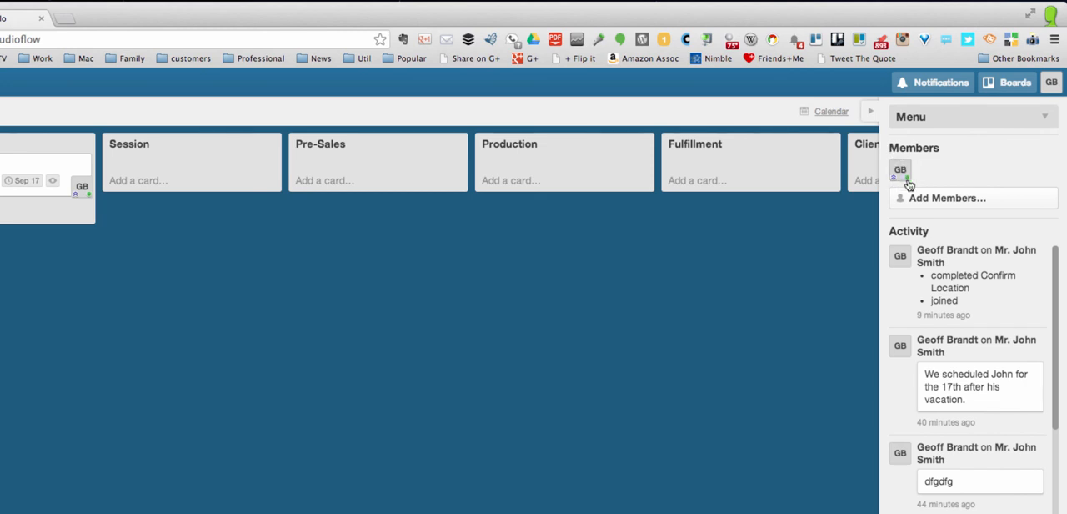
{"action": "mouse_move", "coordinate": [909, 183]}
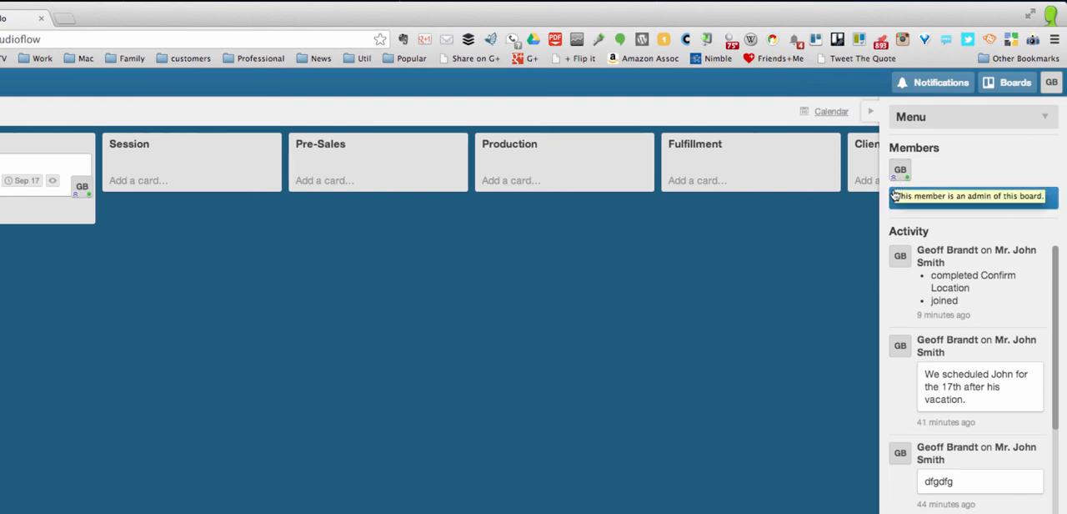
{"action": "left_click", "coordinate": [966, 203]}
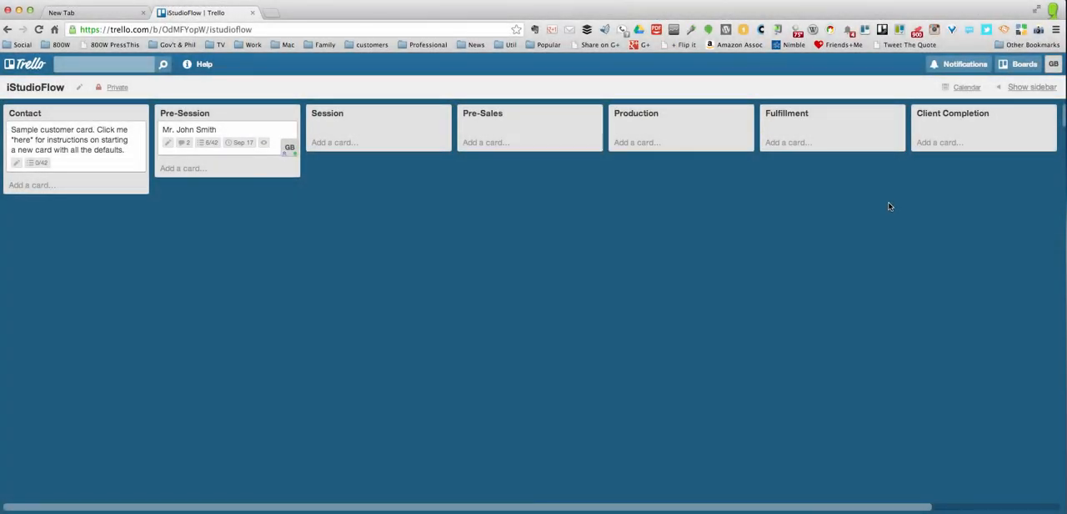
Subscribe to the board from its sidebar, and cancel the subscription again
{"action": "left_click", "coordinate": [1046, 87]}
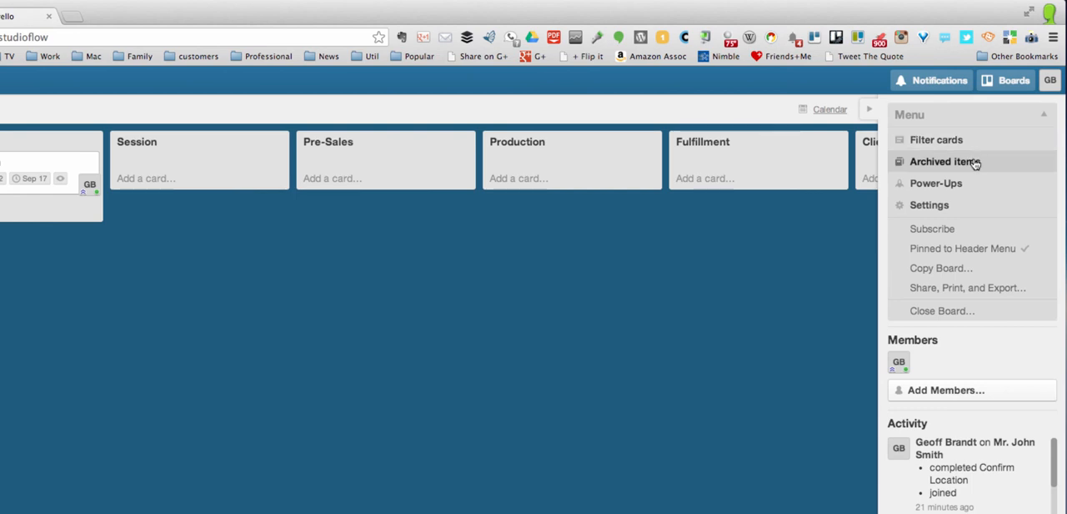
{"action": "left_click", "coordinate": [924, 233]}
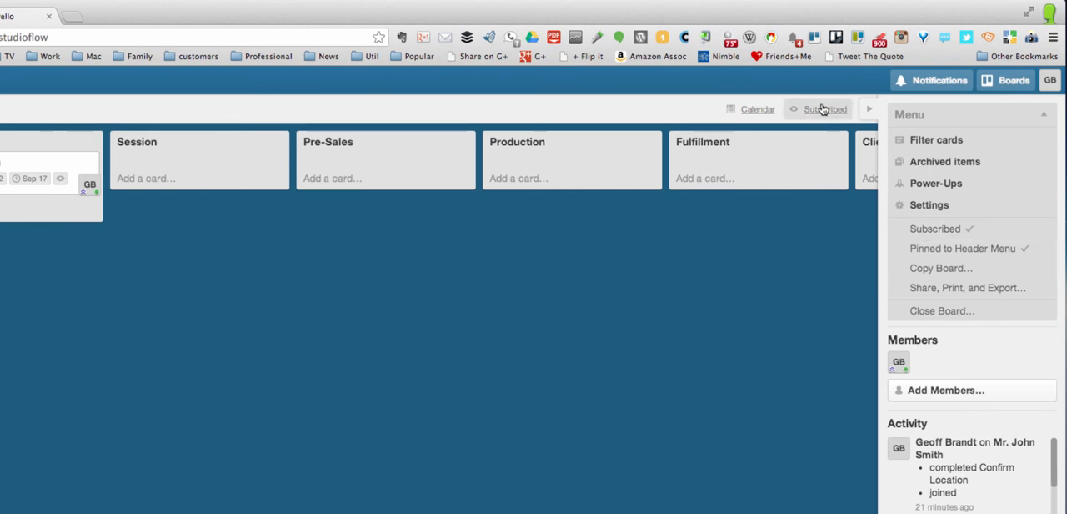
{"action": "left_click", "coordinate": [930, 231]}
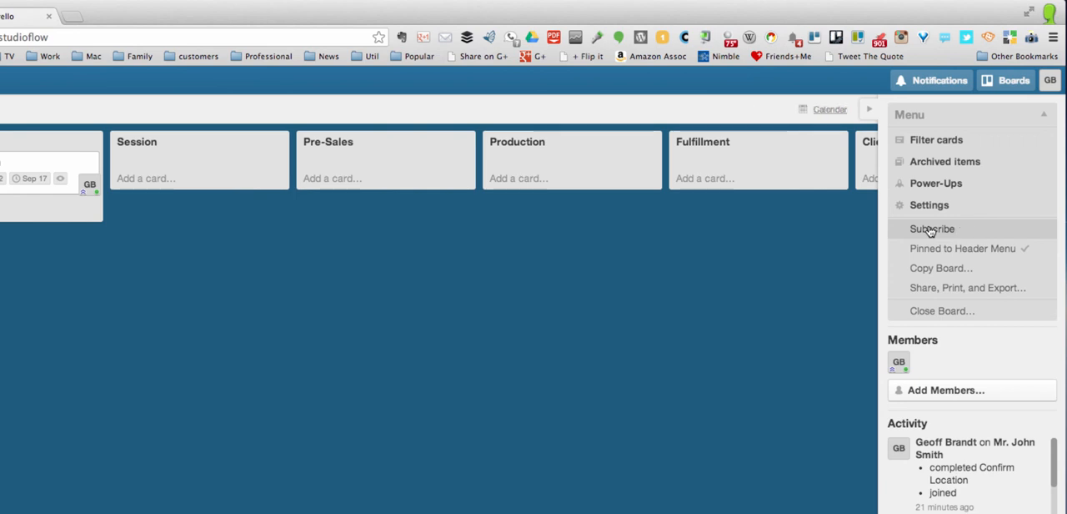
View the board's share, print and export options, and look through the board settings down to the label names
{"action": "left_click", "coordinate": [931, 289]}
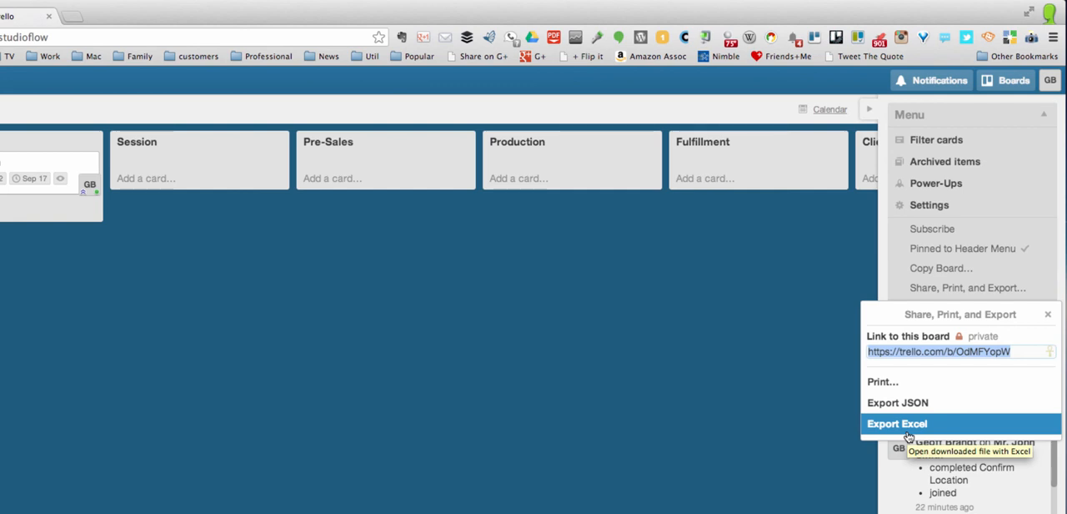
{"action": "left_click", "coordinate": [1048, 316]}
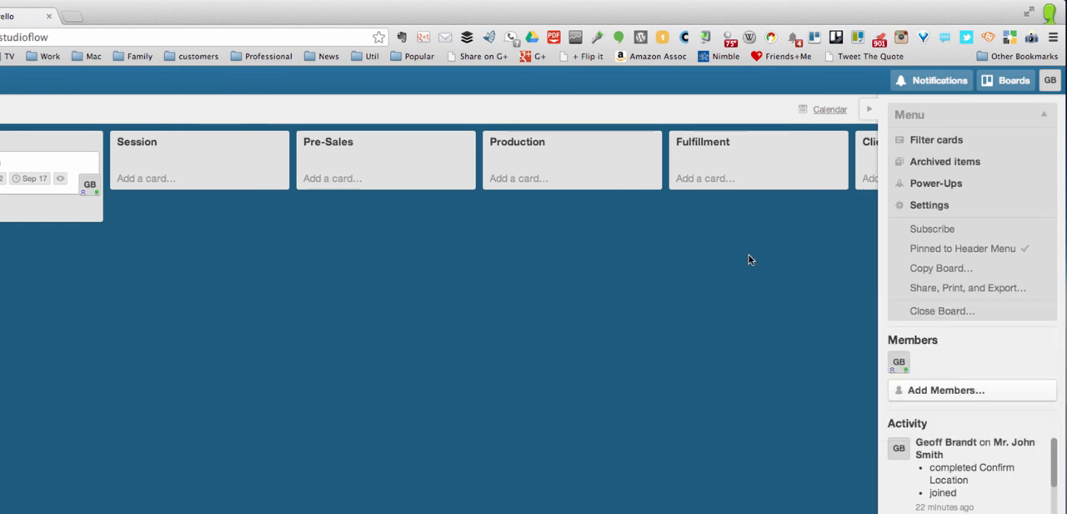
{"action": "left_click", "coordinate": [925, 208]}
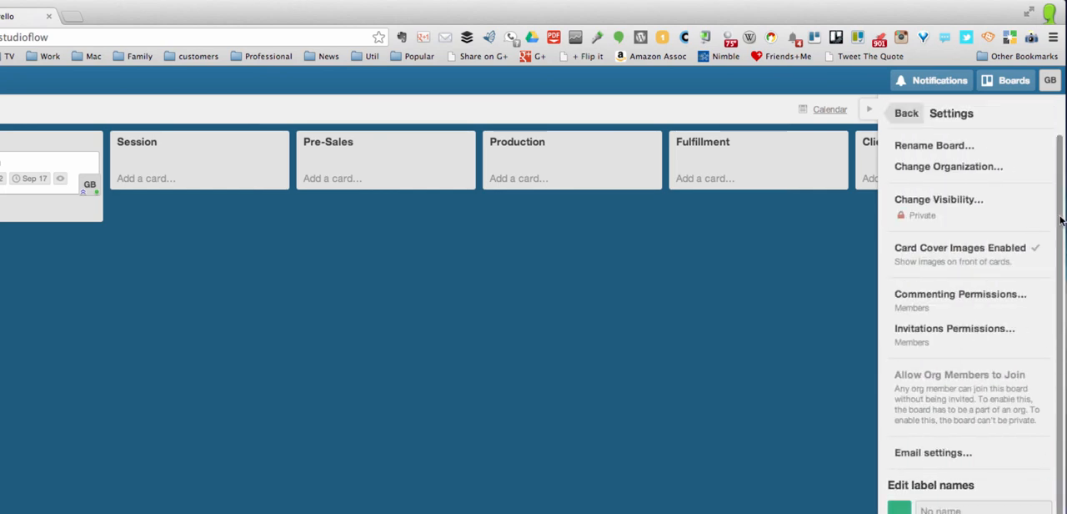
{"action": "scroll", "coordinate": [1063, 221], "scroll_direction": "down", "scroll_amount": 2}
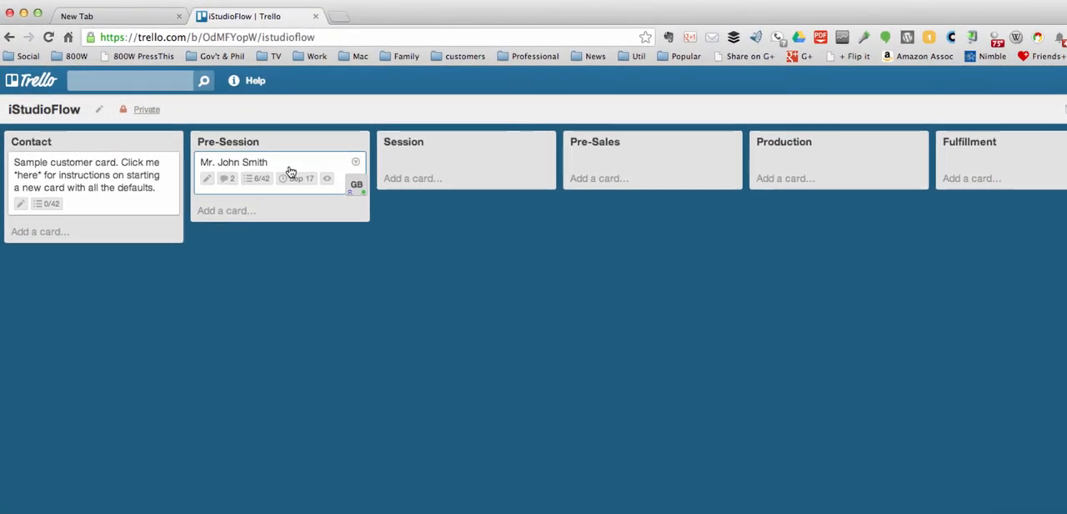
Apply the yellow Problem label to the customer card in the Pre-Session list and close the card
{"action": "left_click", "coordinate": [290, 171]}
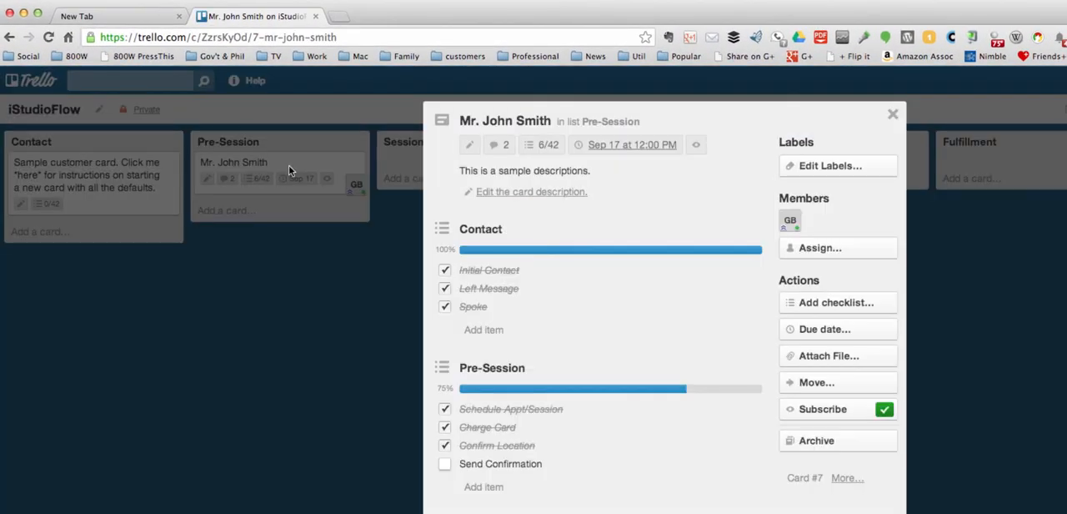
{"action": "left_click", "coordinate": [809, 165]}
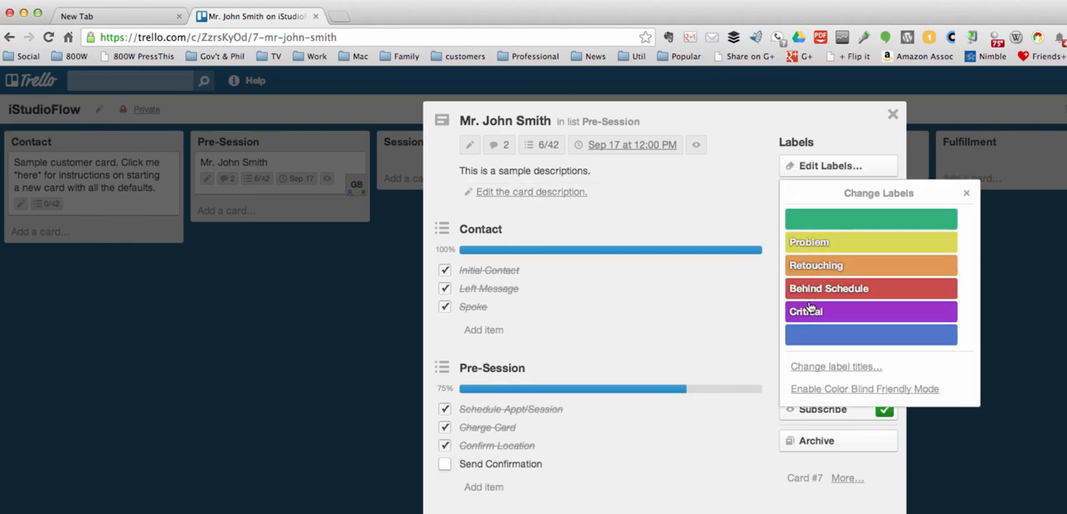
{"action": "left_click", "coordinate": [819, 248]}
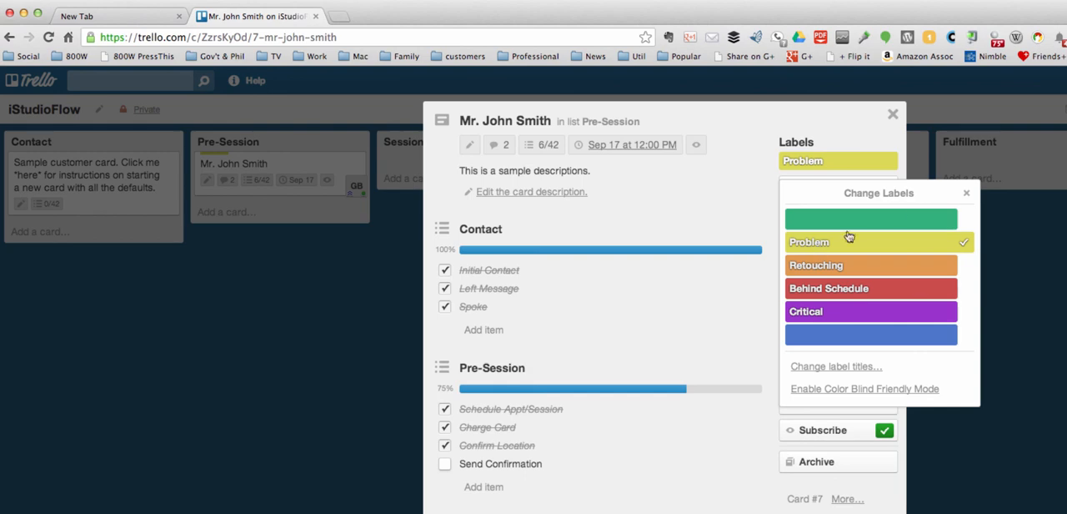
{"action": "left_click", "coordinate": [966, 193]}
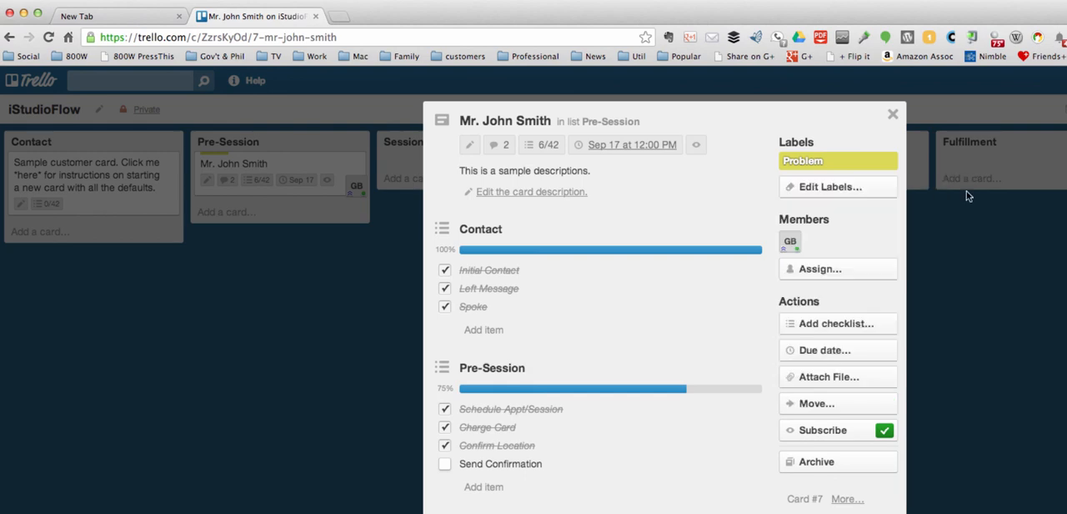
{"action": "left_click", "coordinate": [969, 240]}
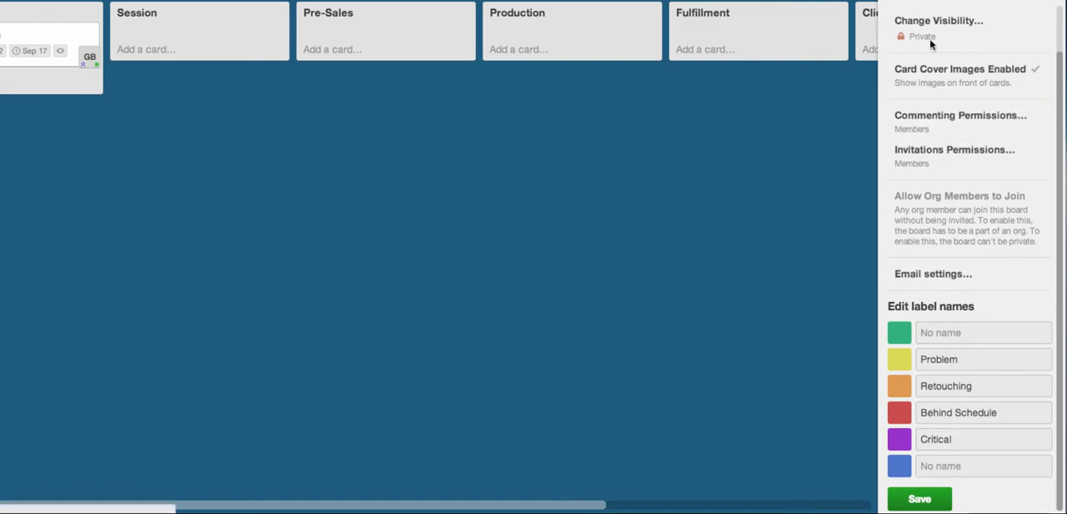
Filter the board's cards by the Problem label, remove that filter, and filter by the board's member instead
{"action": "left_click", "coordinate": [886, 2]}
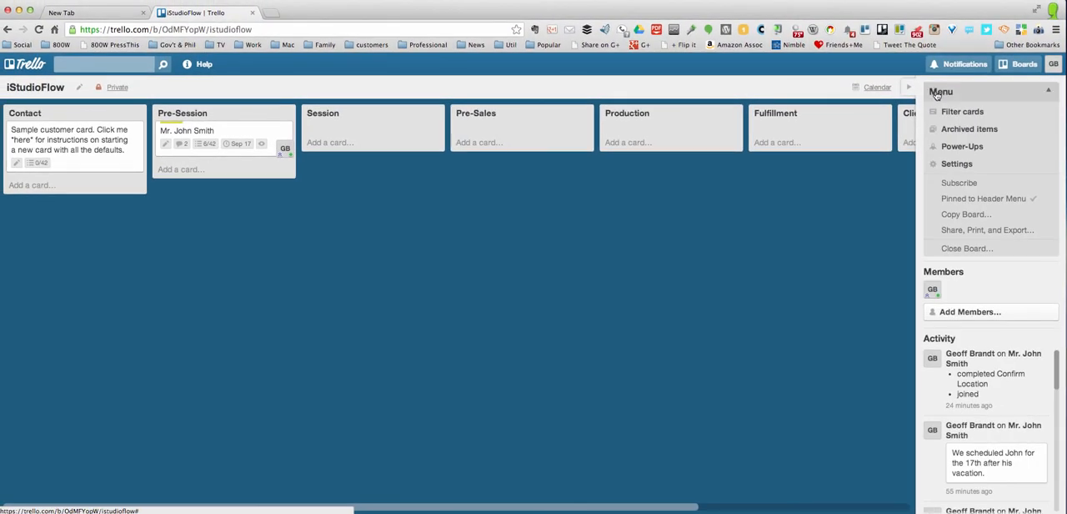
{"action": "left_click", "coordinate": [956, 112]}
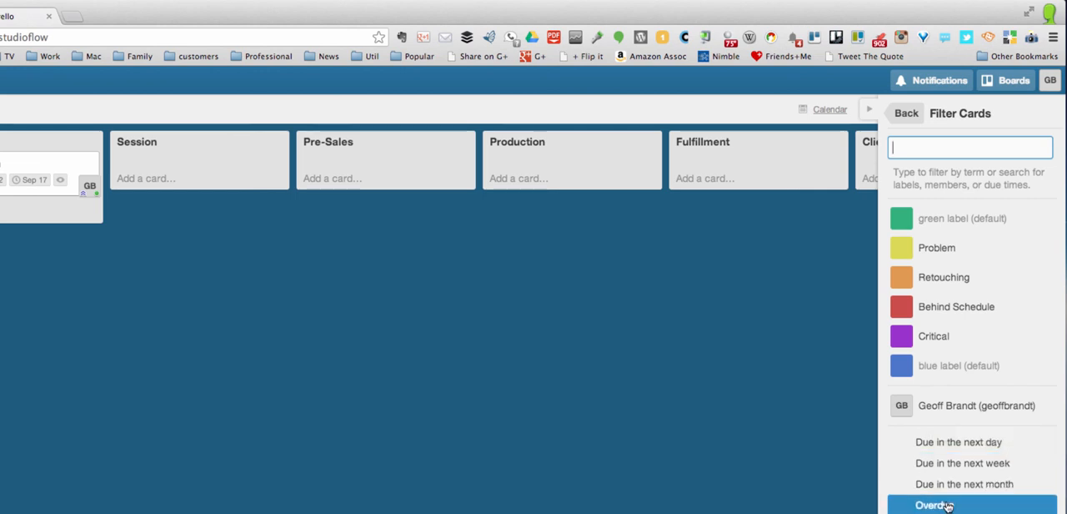
{"action": "left_click", "coordinate": [934, 250]}
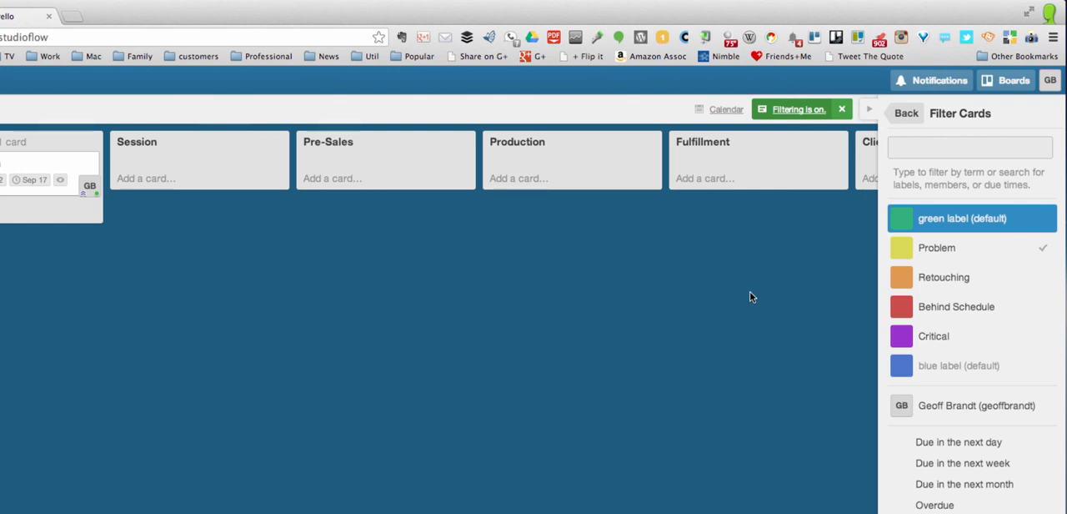
{"action": "left_click", "coordinate": [964, 250]}
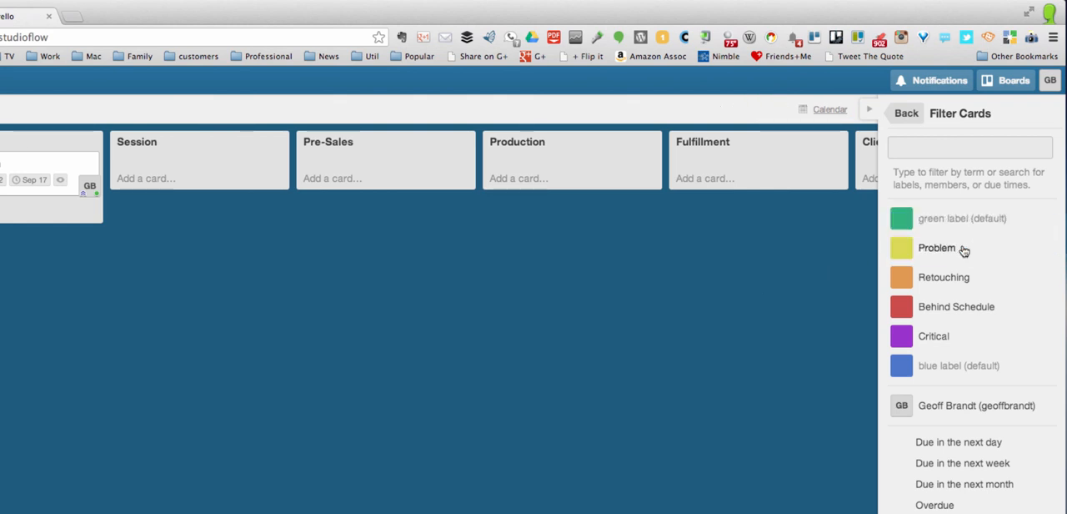
{"action": "left_click", "coordinate": [958, 408]}
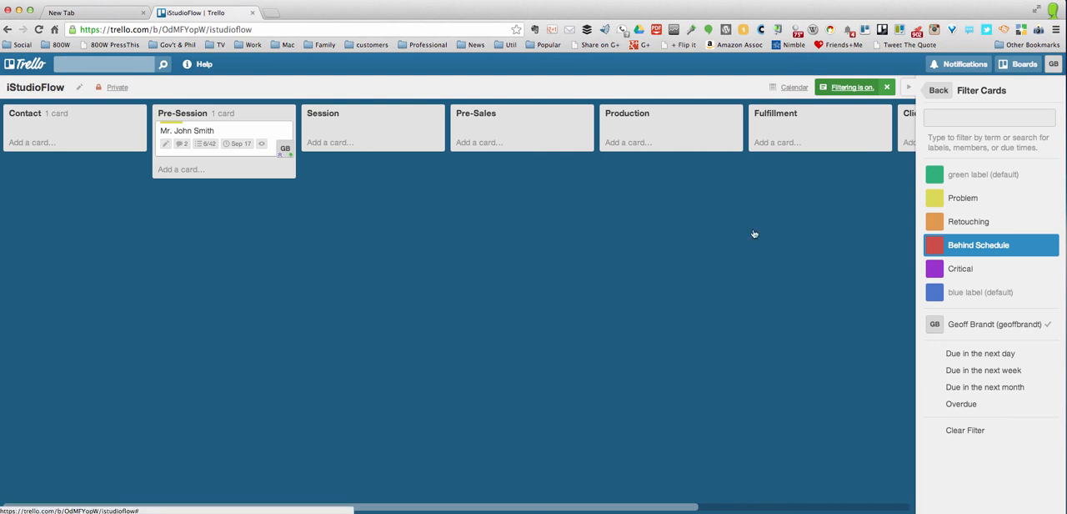
{"action": "left_click", "coordinate": [939, 90]}
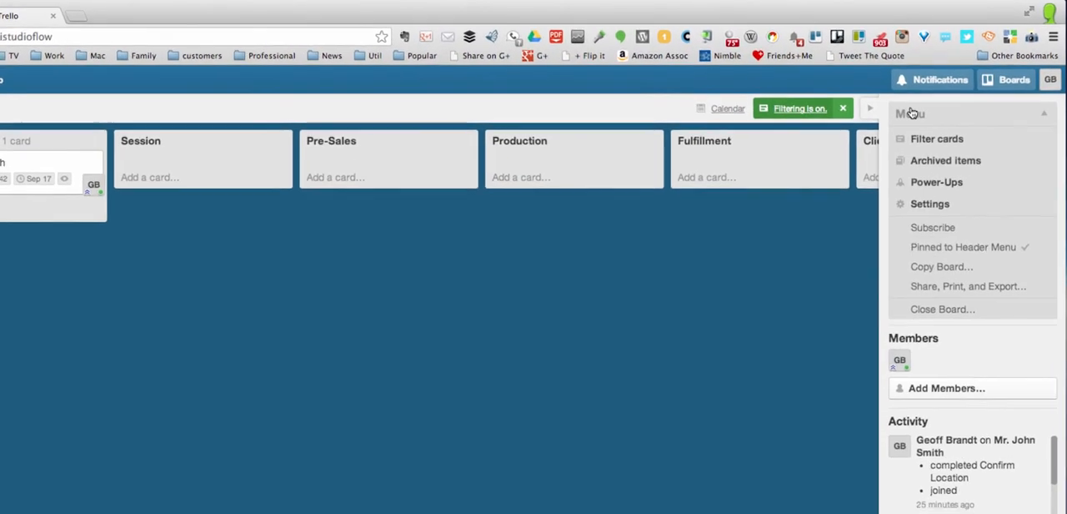
Review the board's visibility, commenting permission and invitation permission options in the settings without changing any of them
{"action": "left_click", "coordinate": [920, 208]}
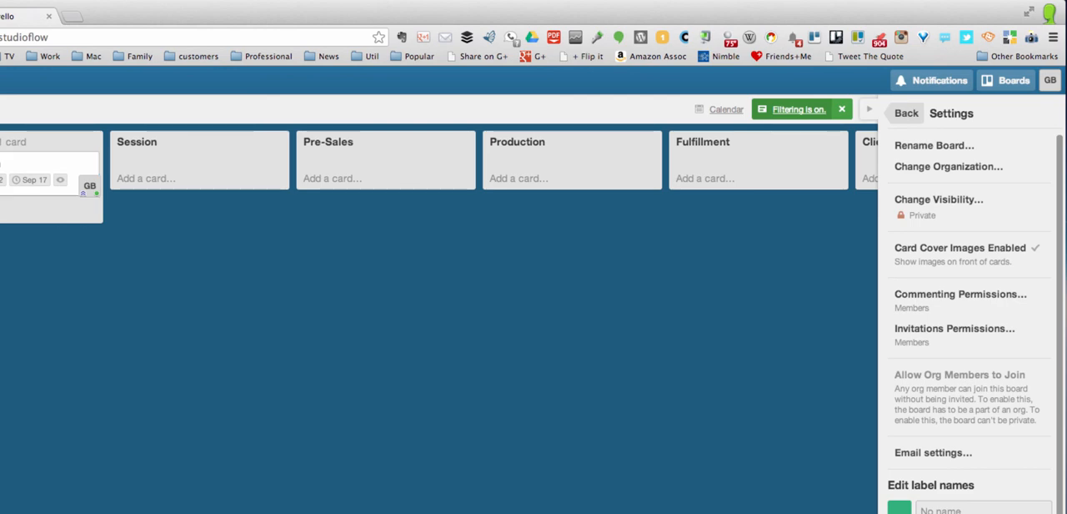
{"action": "left_click", "coordinate": [932, 206]}
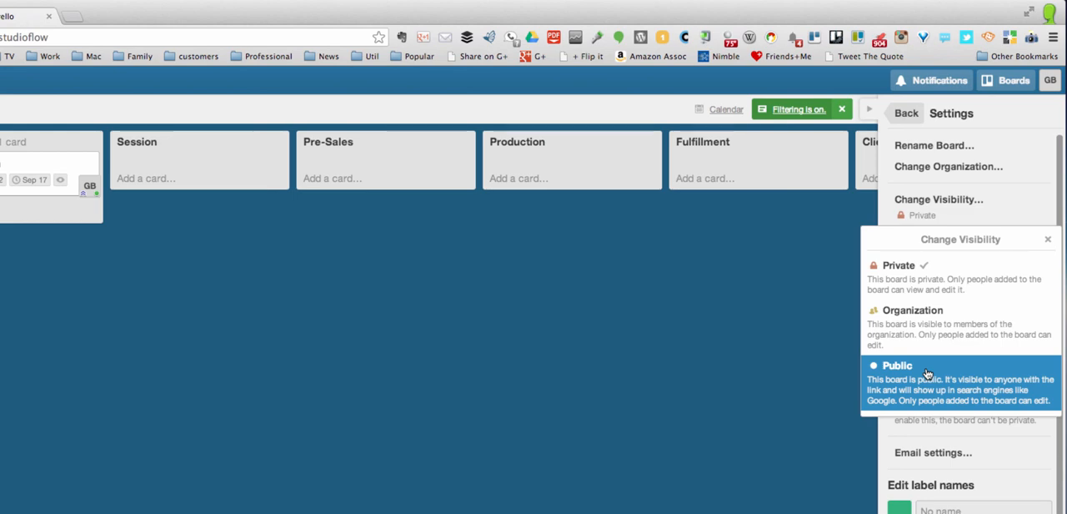
{"action": "left_click", "coordinate": [1048, 242]}
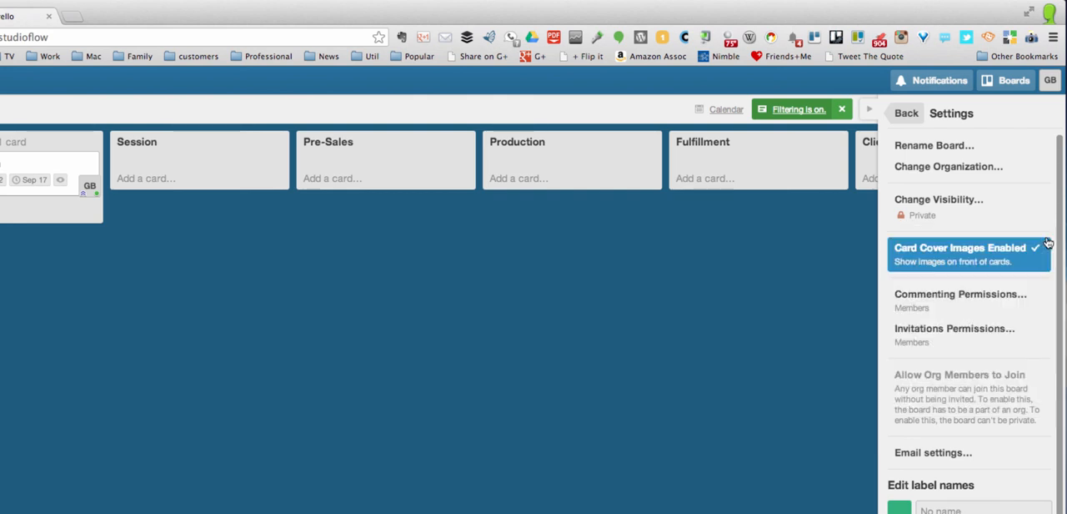
{"action": "left_click", "coordinate": [985, 303]}
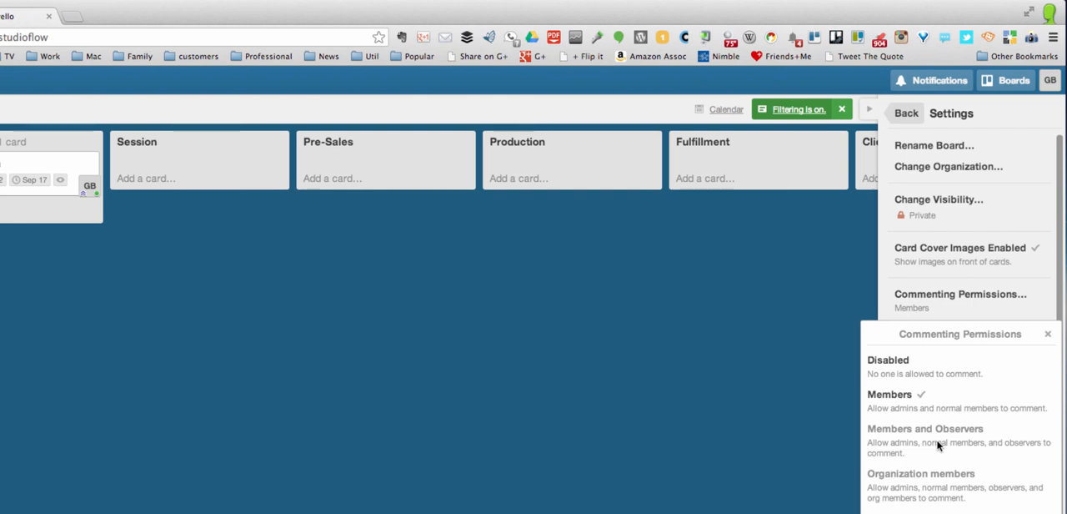
{"action": "left_click", "coordinate": [1047, 336]}
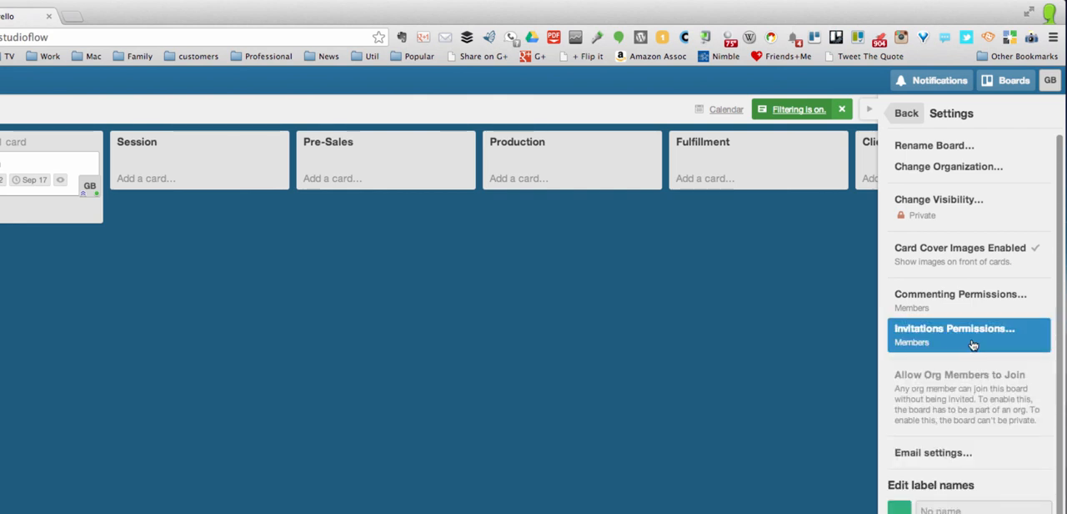
{"action": "left_click", "coordinate": [973, 344]}
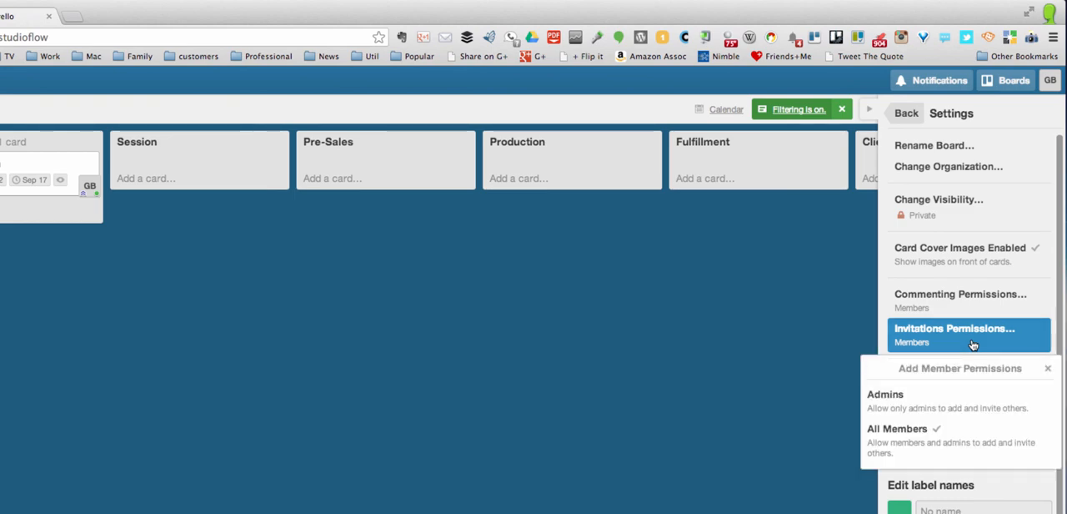
{"action": "left_click", "coordinate": [1053, 369]}
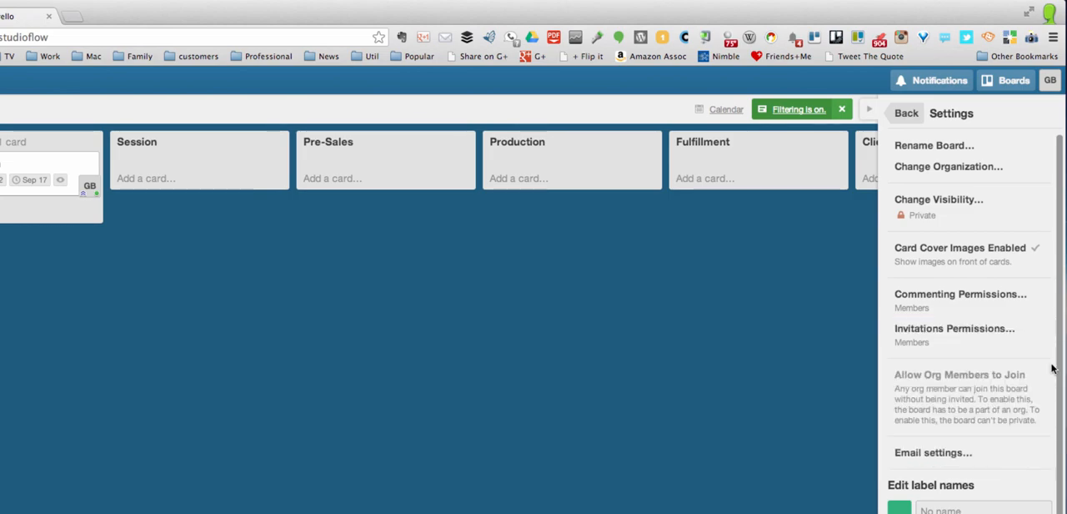
Save the label names in the board settings, and return to the unfiltered board with the sidebar hidden
{"action": "scroll", "coordinate": [1026, 350], "scroll_direction": "down", "scroll_amount": 2}
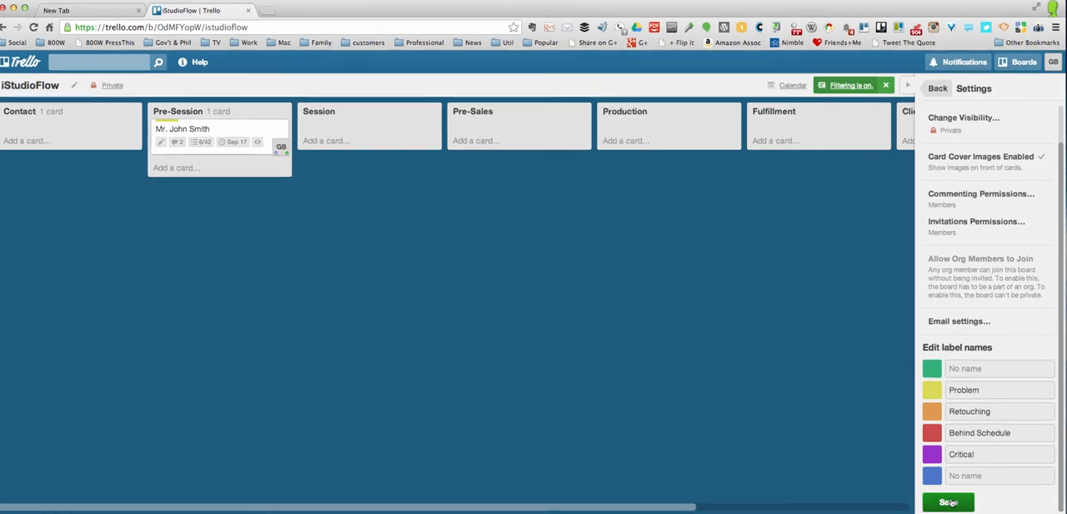
{"action": "left_click", "coordinate": [948, 502]}
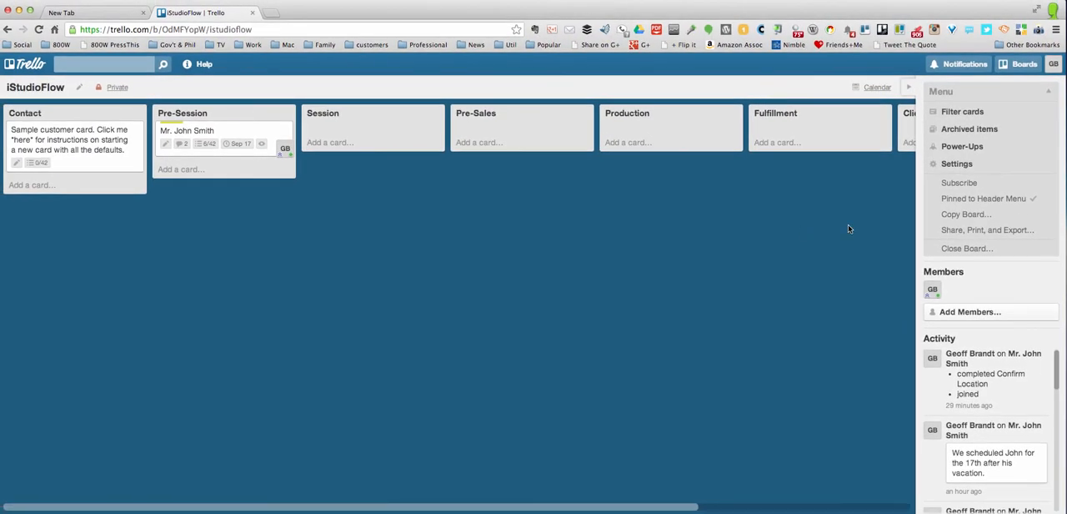
{"action": "left_click", "coordinate": [908, 88]}
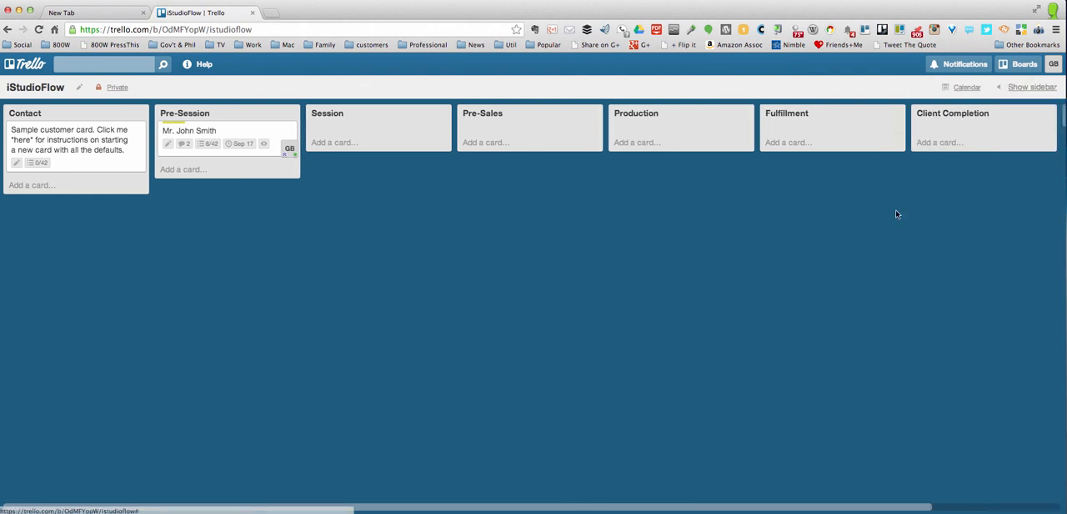